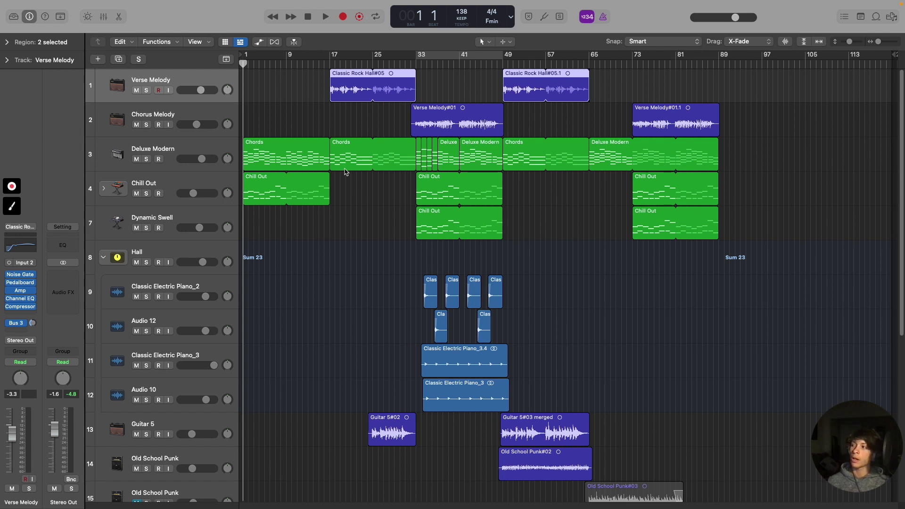
Step: Solo the Hall summing stack and select its track to examine its SilverVerb and Channel EQ inserts
left_click_drag(387, 280, 541, 343)
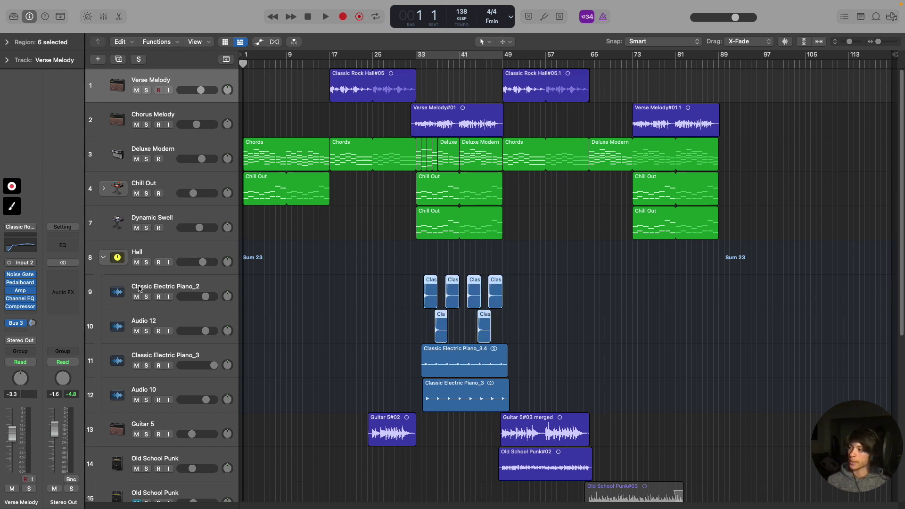
left_click(146, 262)
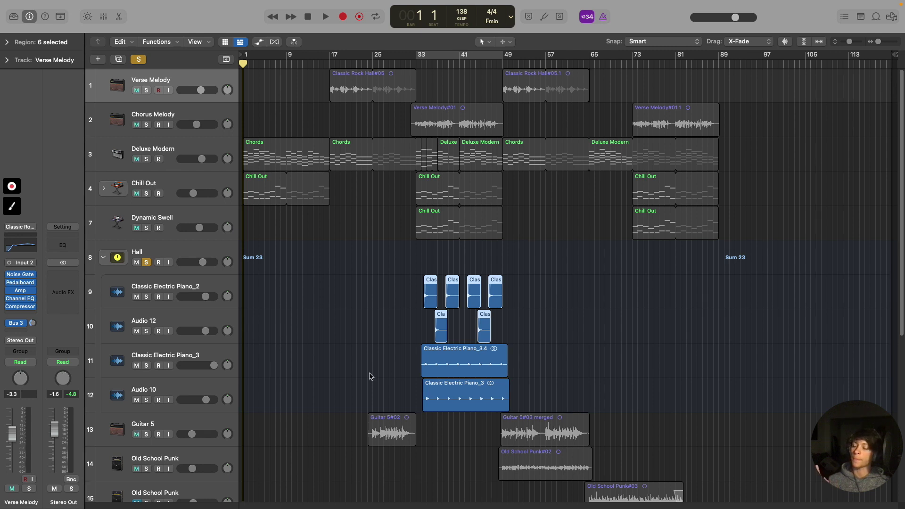
left_click(187, 251)
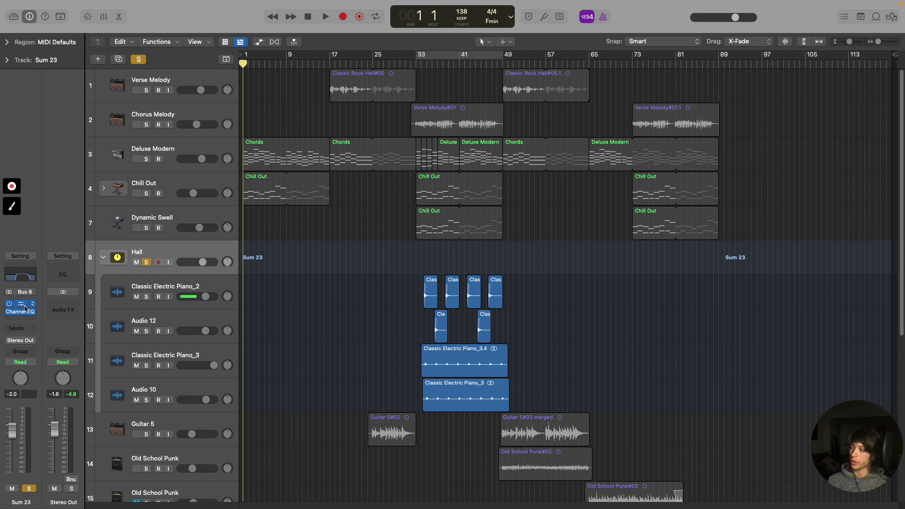
left_click(21, 320)
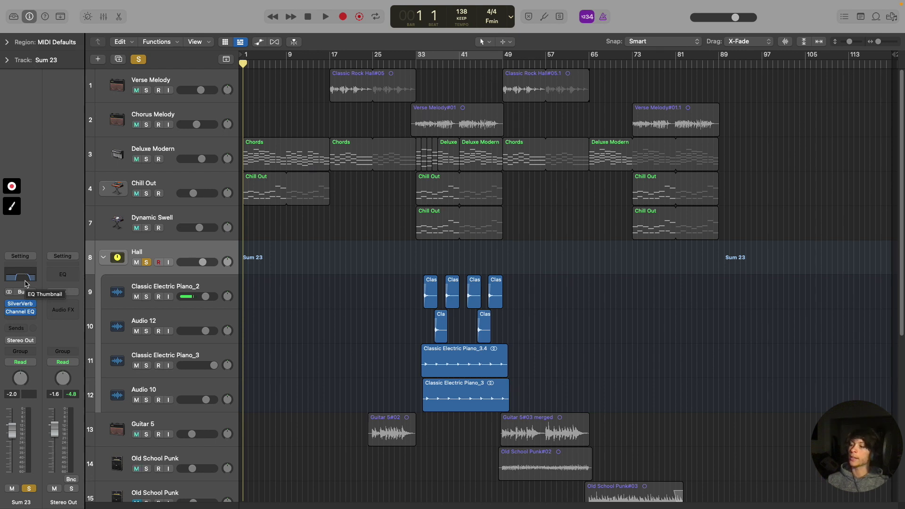
Step: Select the regions on Classic Electric Piano_2 and Audio 12, and play the soloed Hall stack from bar 32
left_click(412, 75)
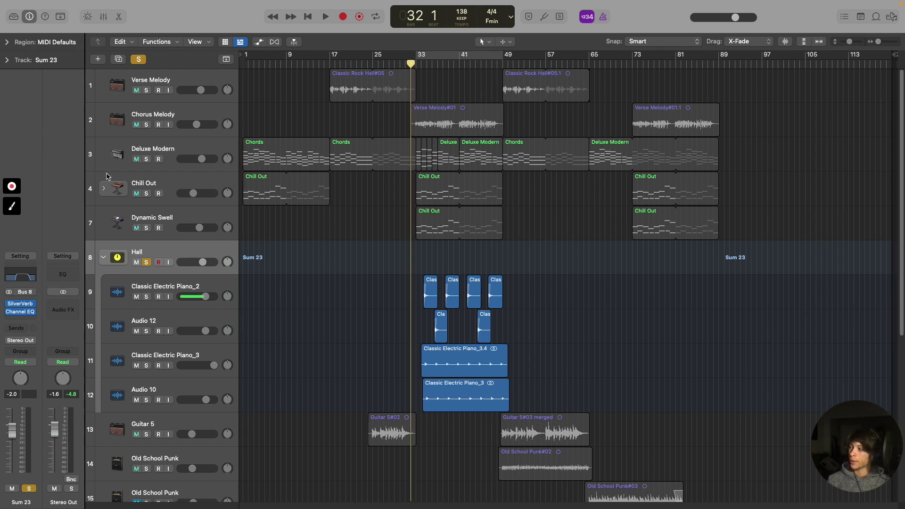
left_click_drag(410, 295, 516, 322)
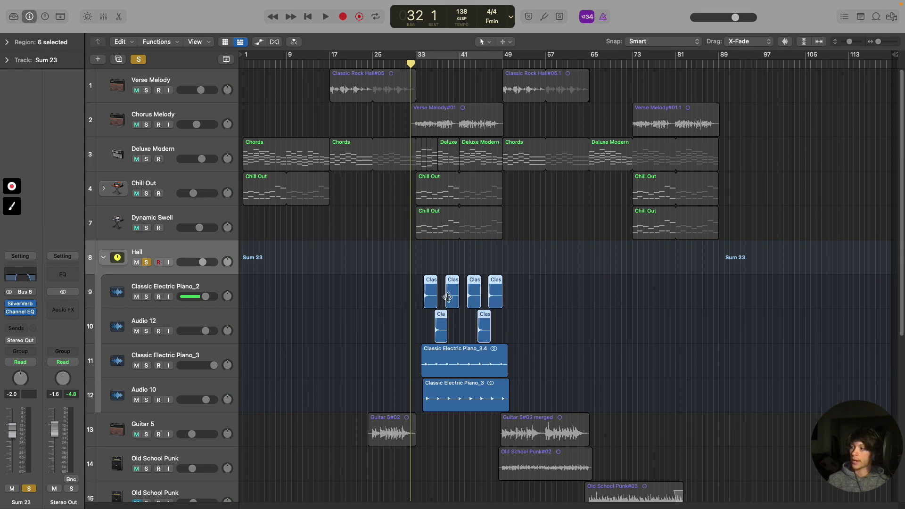
key("space")
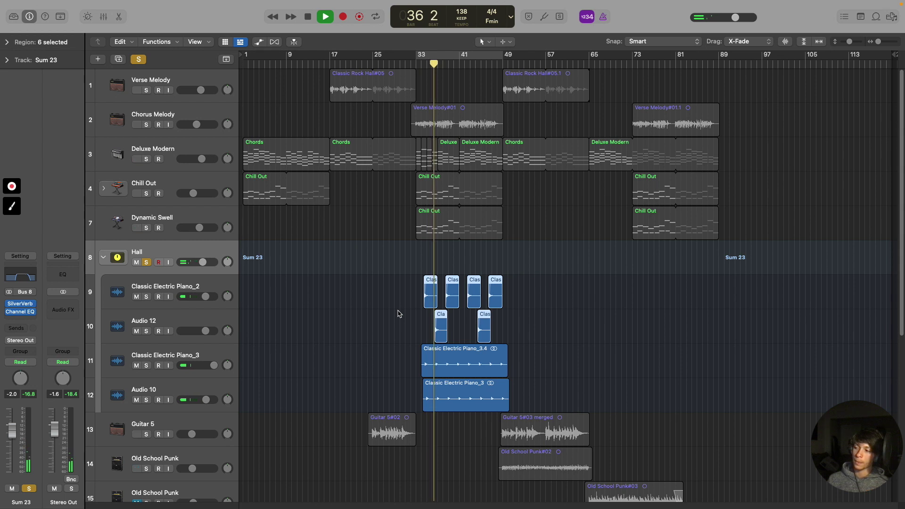
key("space")
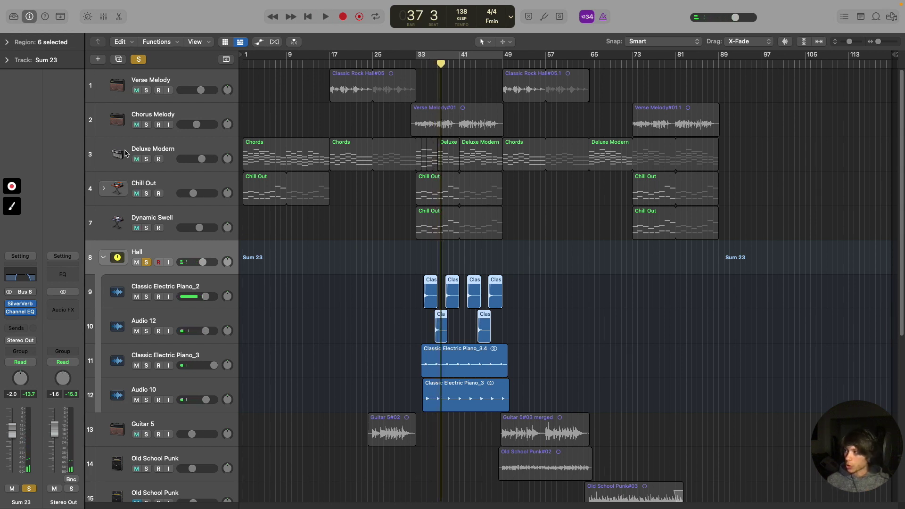
Step: Solo the Deluxe Modern track and single out its short chord regions starting at bar 33
left_click(143, 160)
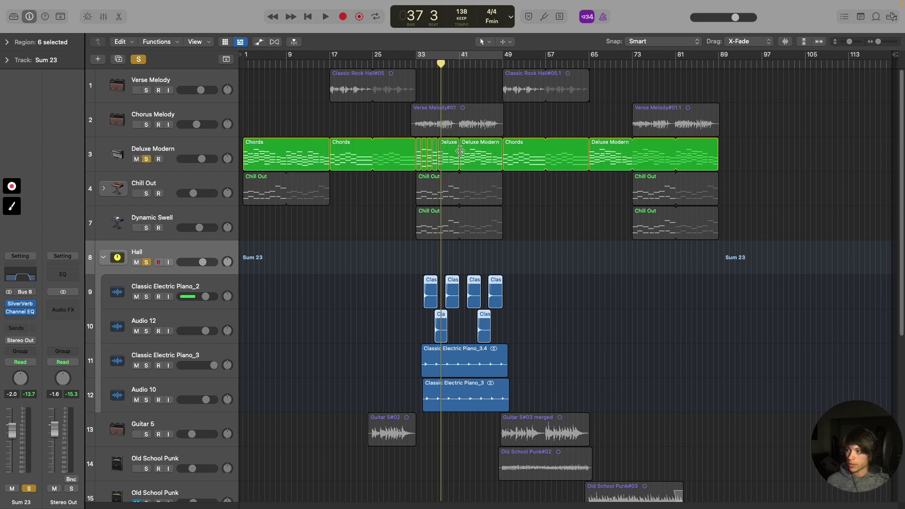
left_click(423, 167)
left_click(428, 164)
left_click(432, 162)
left_click(419, 163)
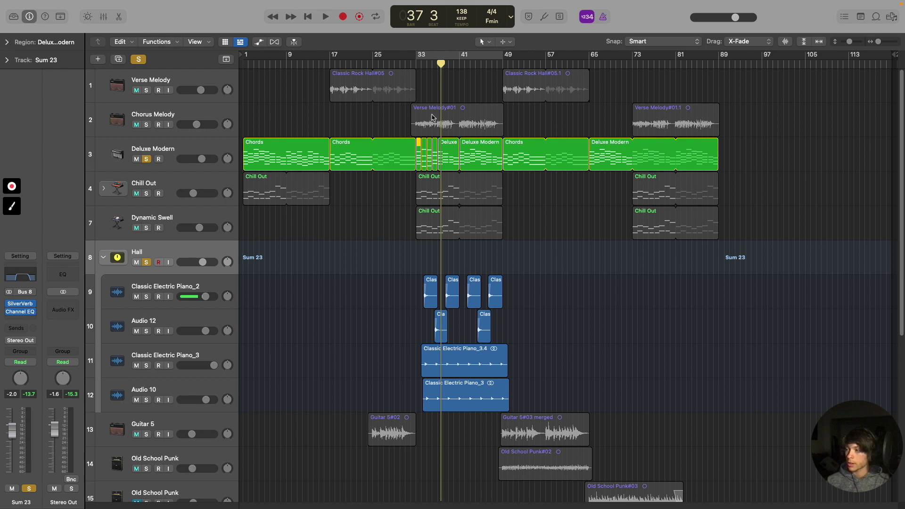
Step: Unsolo the Hall stack, play the Deluxe Modern chords alone from about bar 32, and select the last short chord region
left_click(145, 261)
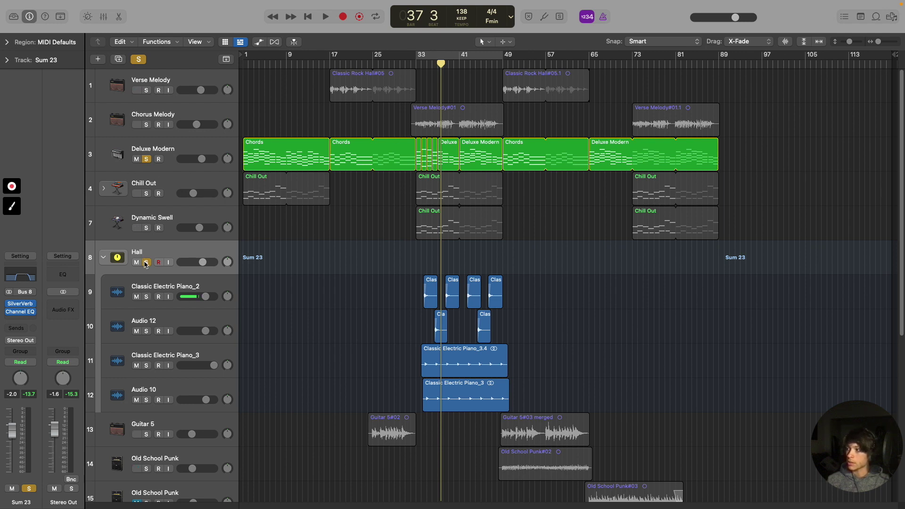
left_click(413, 63)
key("space")
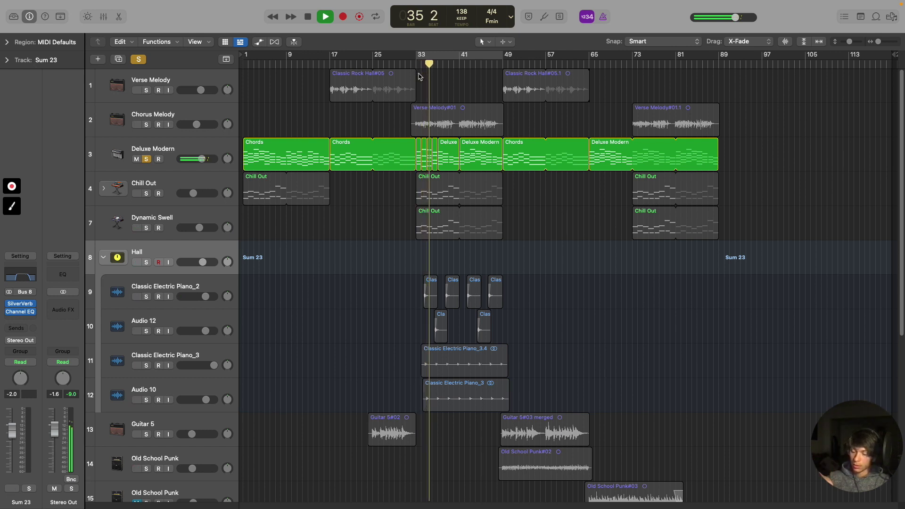
key("space")
left_click(426, 159)
left_click(434, 160)
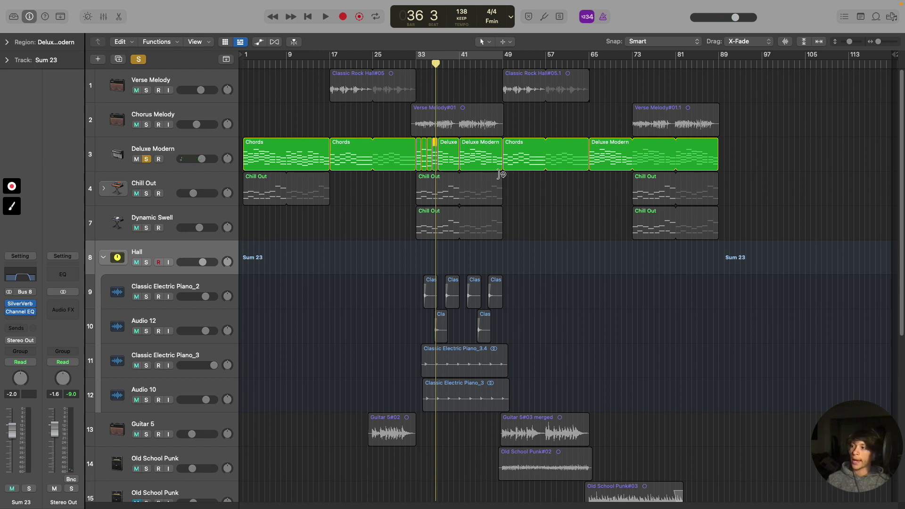
Step: Look at the muted Full Reset track's channel strip and reselect the Deluxe Modern track
scroll(377, 288, "down", 10)
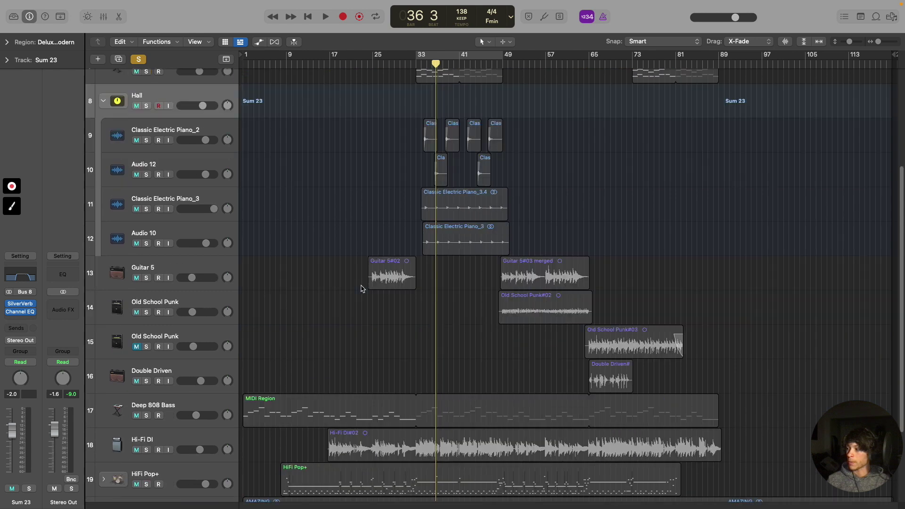
left_click(146, 443)
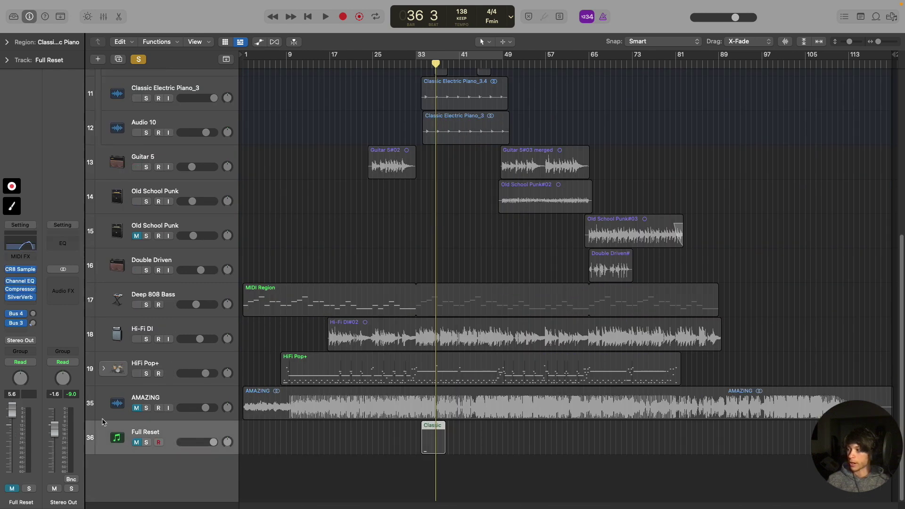
scroll(200, 195, "up", 10)
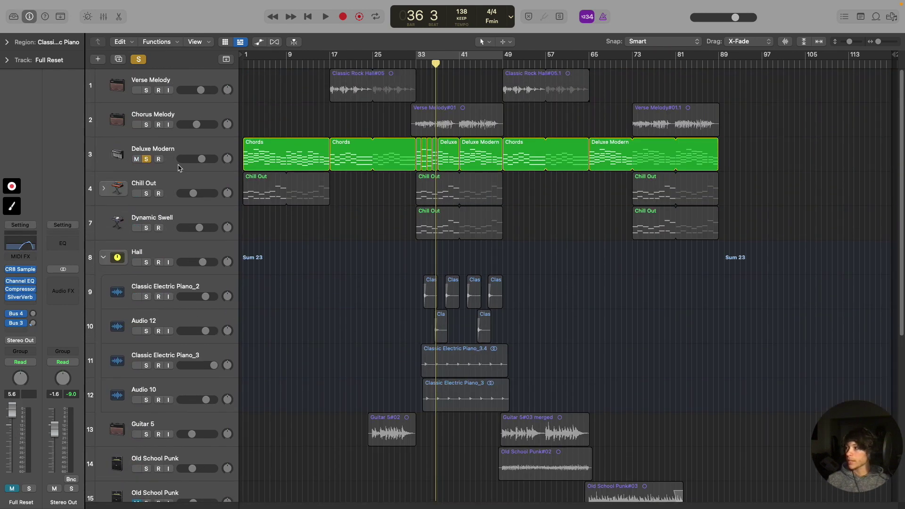
left_click(193, 169)
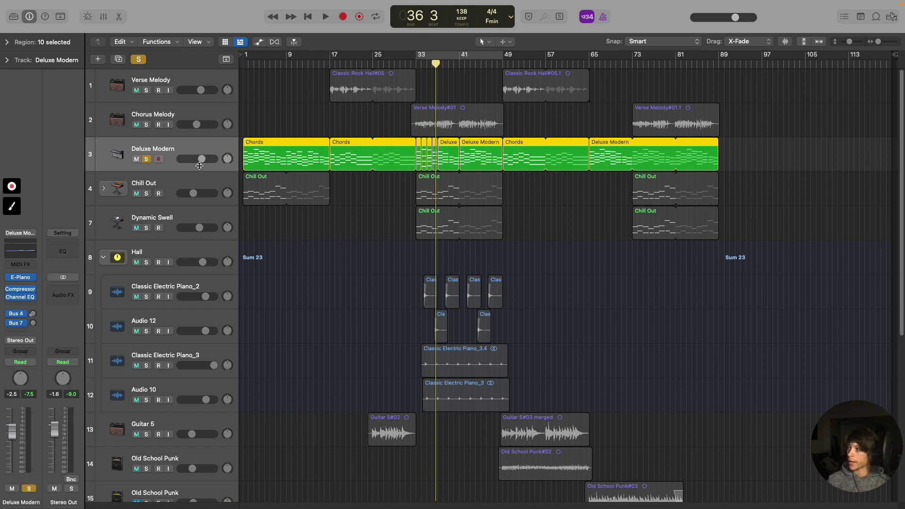
Step: Solo the Hall stack together with Deluxe Modern and play both from about bar 33
left_click(146, 263)
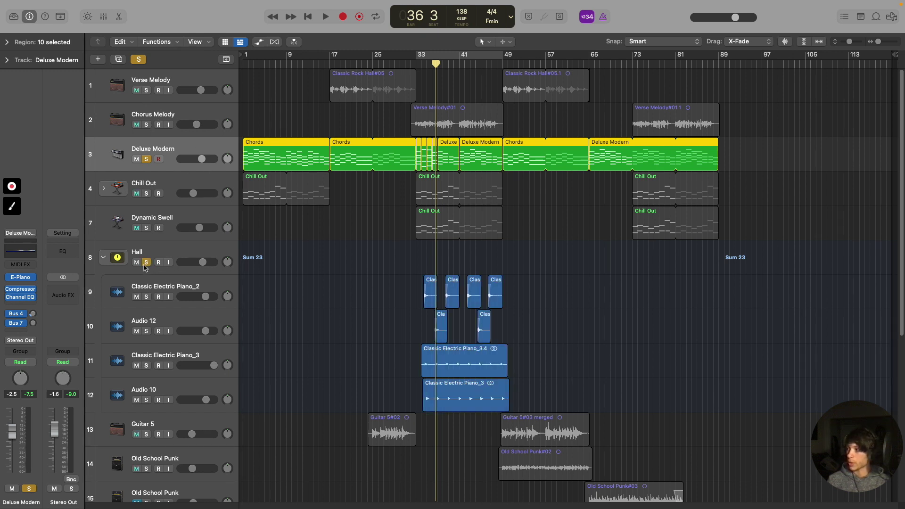
left_click(418, 65)
key("space")
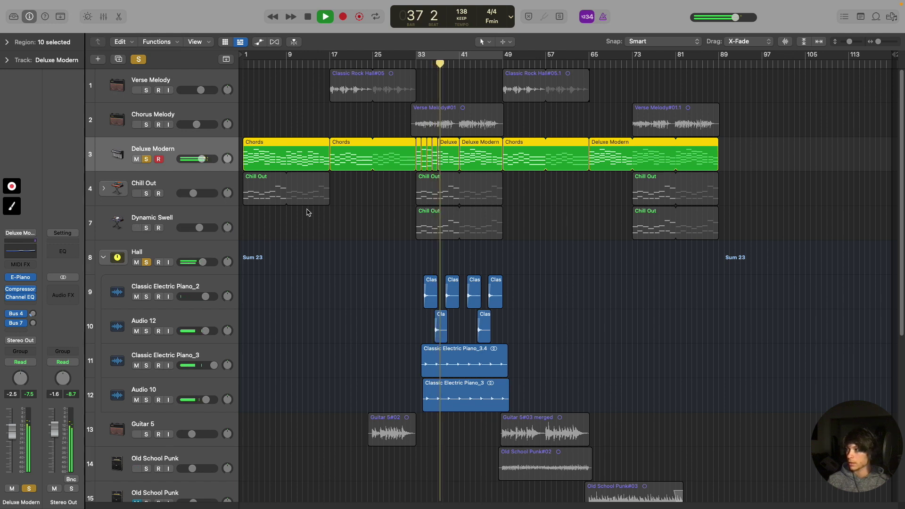
key("space")
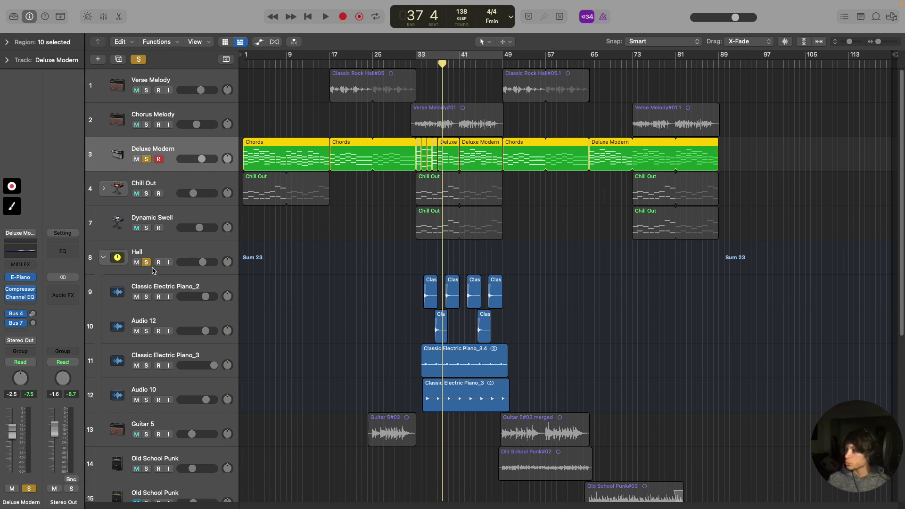
Step: Clear all track solos and play the full arrangement from bar 32
left_click(140, 59)
left_click(410, 63)
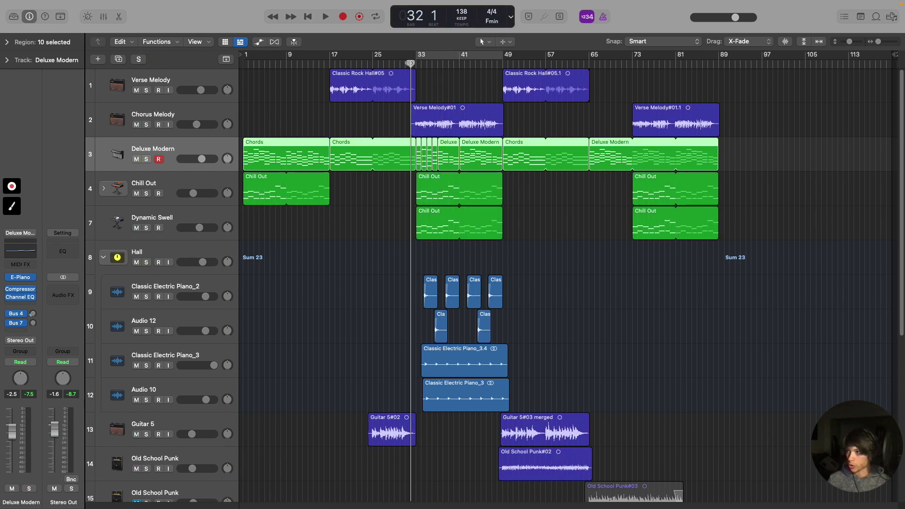
key("space")
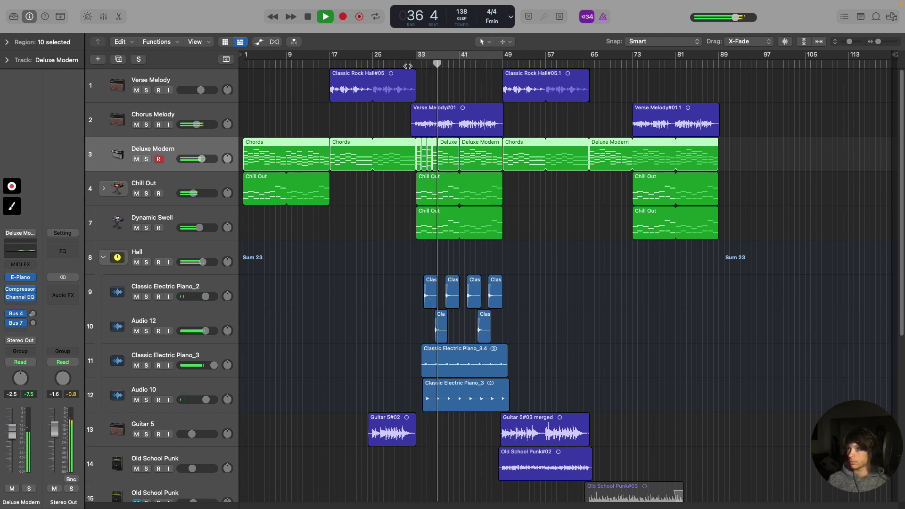
key("space")
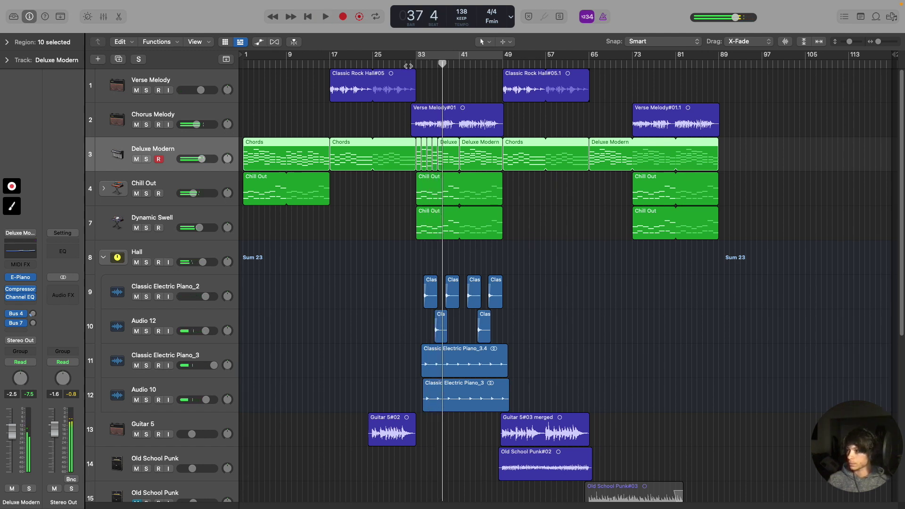
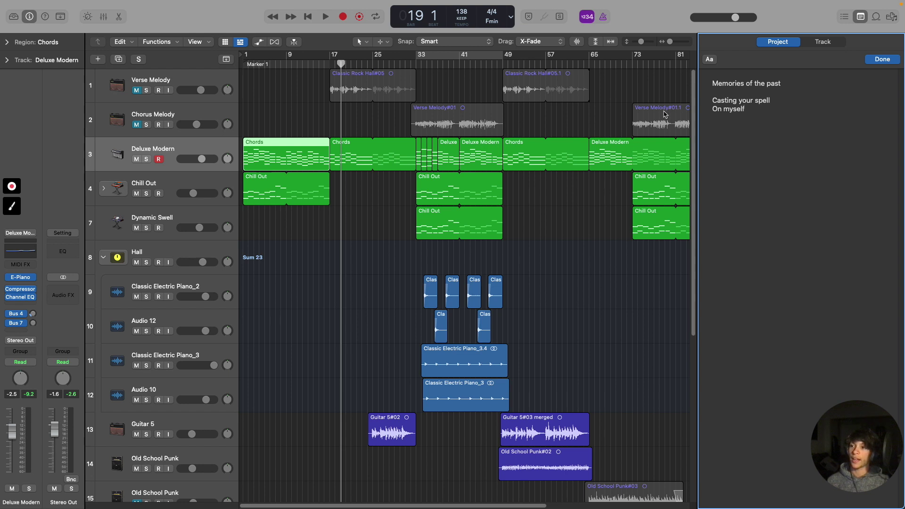
Step: Move the playhead to bar 17 and play the verse section briefly
left_click(325, 63)
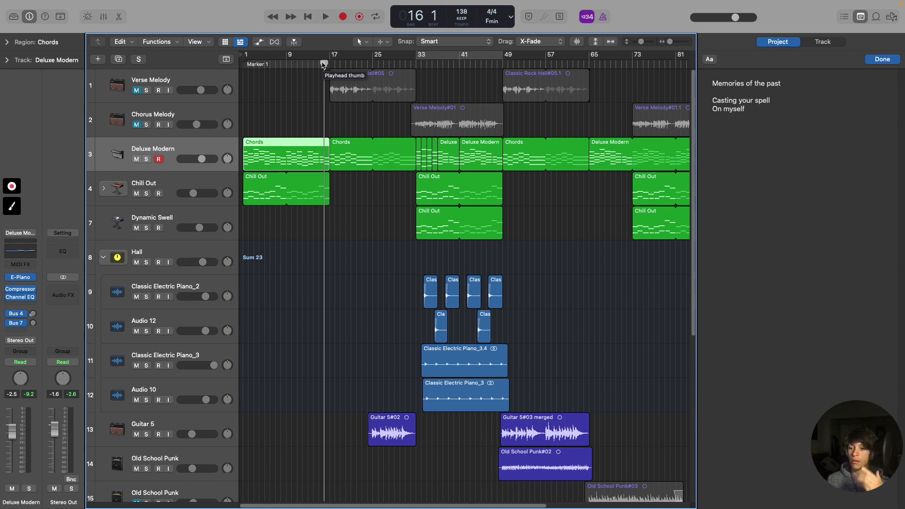
left_click_drag(324, 63, 332, 60)
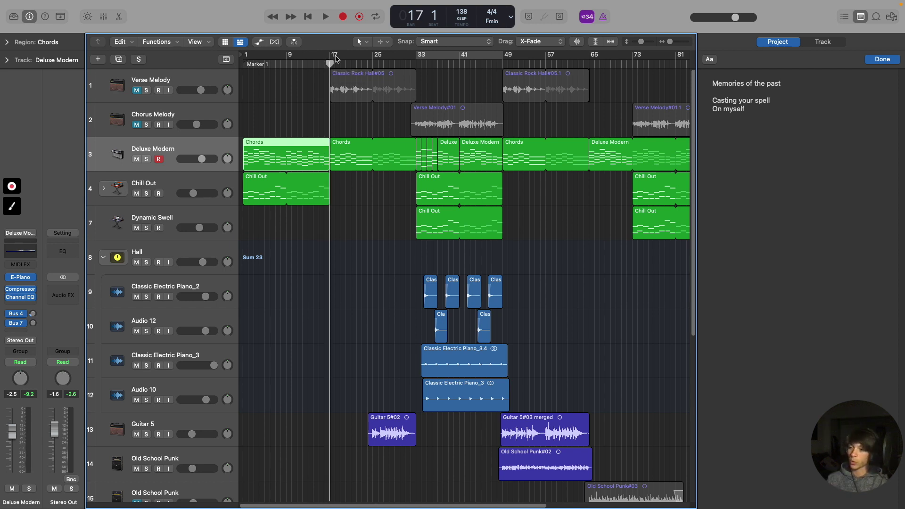
key("space")
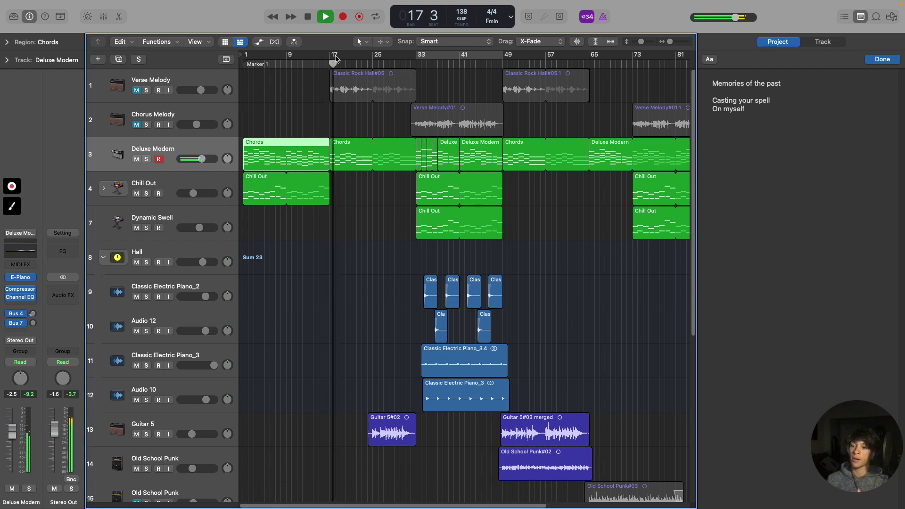
key("space")
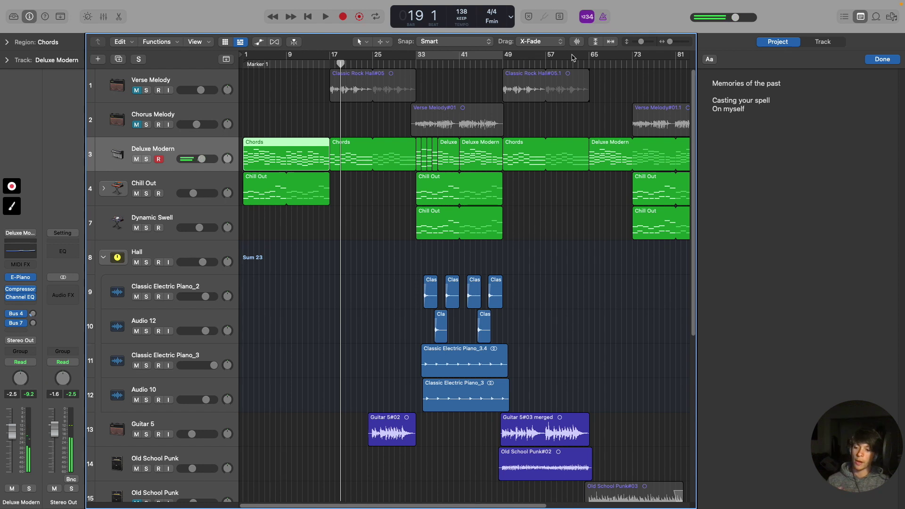
Step: Highlight the "Casting your spell / On myself" lyrics in the project notes and place the cursor below them
left_click(773, 126)
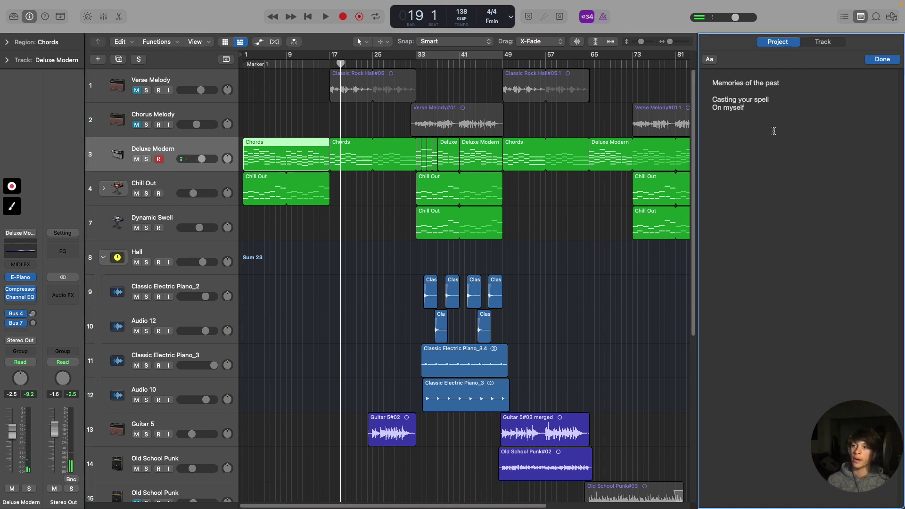
left_click_drag(760, 115, 735, 98)
left_click(793, 116)
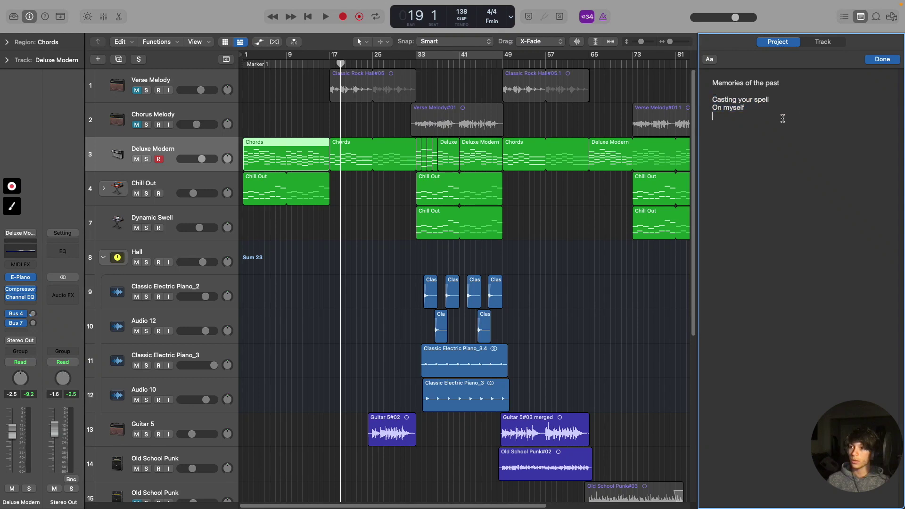
Step: Replay the verse from about bar 17 against the written lyrics
left_click(328, 63)
key("space")
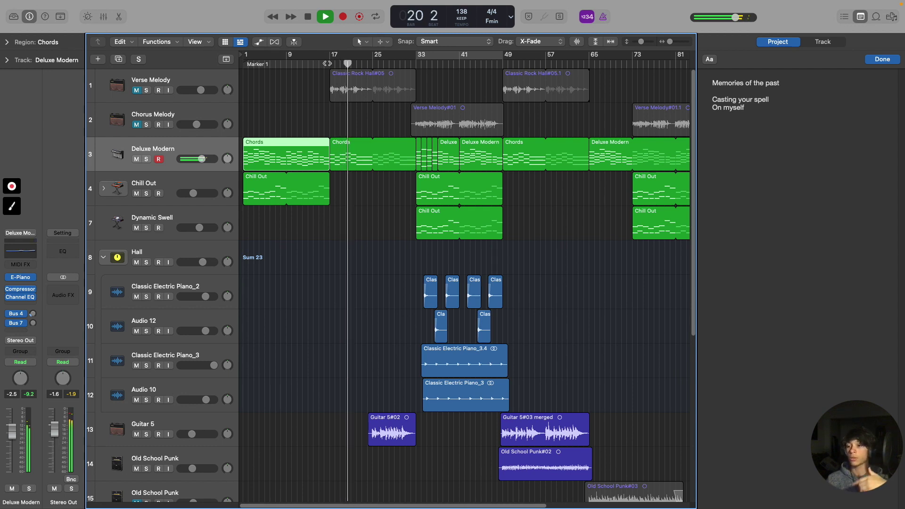
key("space")
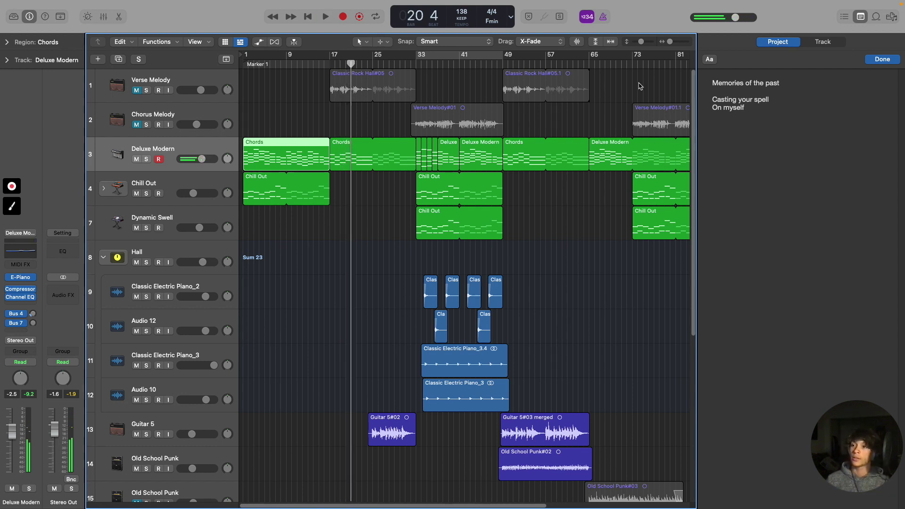
Step: Select the Classic Rock Hall#05 region on the Verse Melody track, and start a new line below "On myself" in the project notes
left_click_drag(711, 101, 747, 109)
left_click(713, 116)
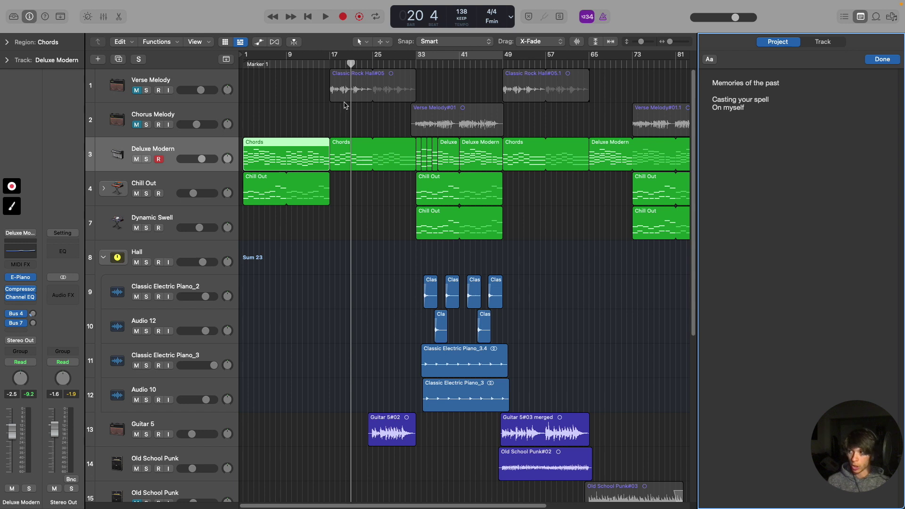
left_click_drag(317, 94, 455, 91)
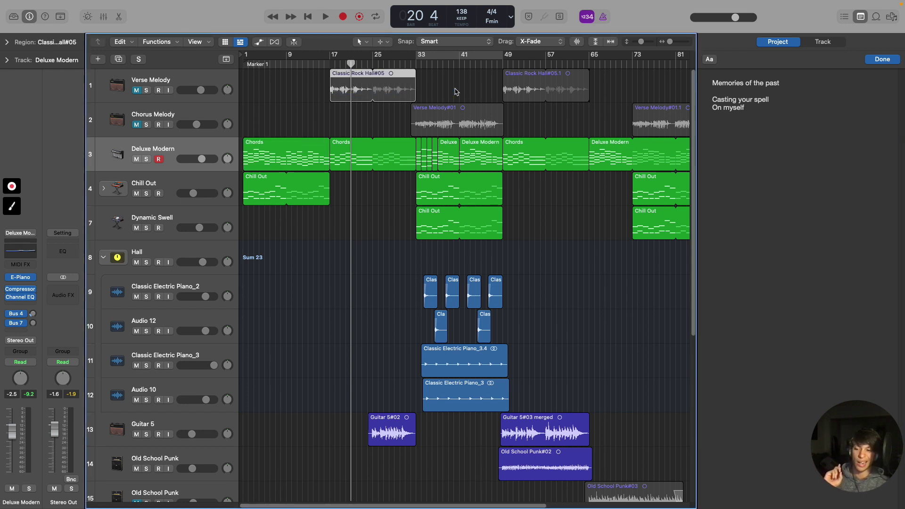
left_click(753, 121)
key("Return")
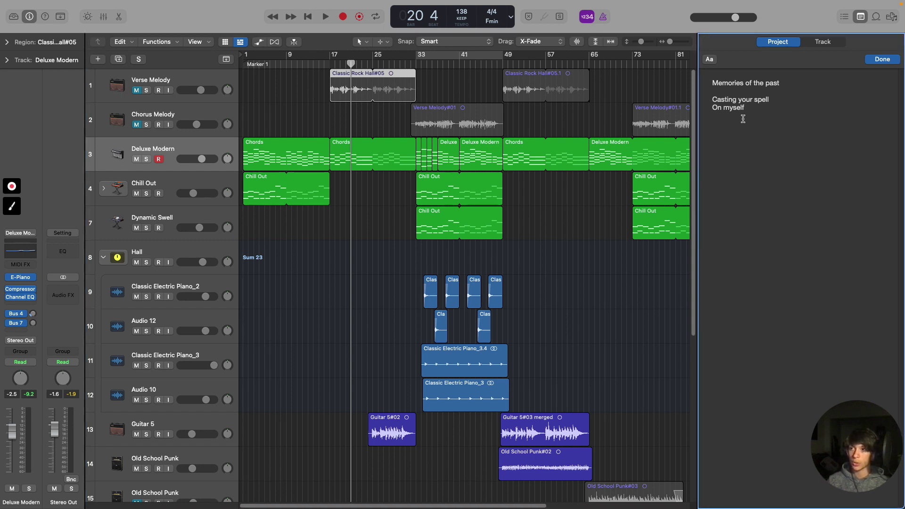
Step: Open the Chords region at bar 17 in the Piano Roll and inspect its opening chords, selecting the bar 20 chord
mouse_move(686, 2)
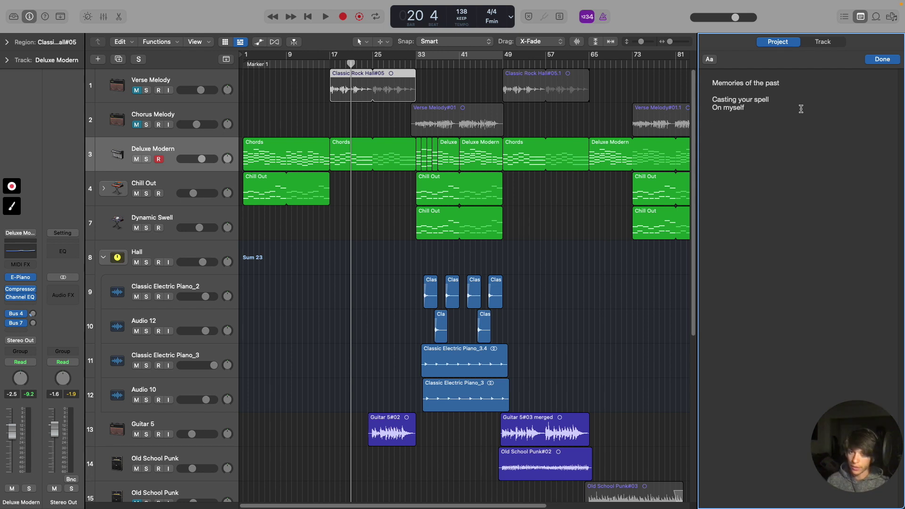
double_click(349, 146)
left_click(514, 377)
left_click(452, 363)
left_click(575, 349)
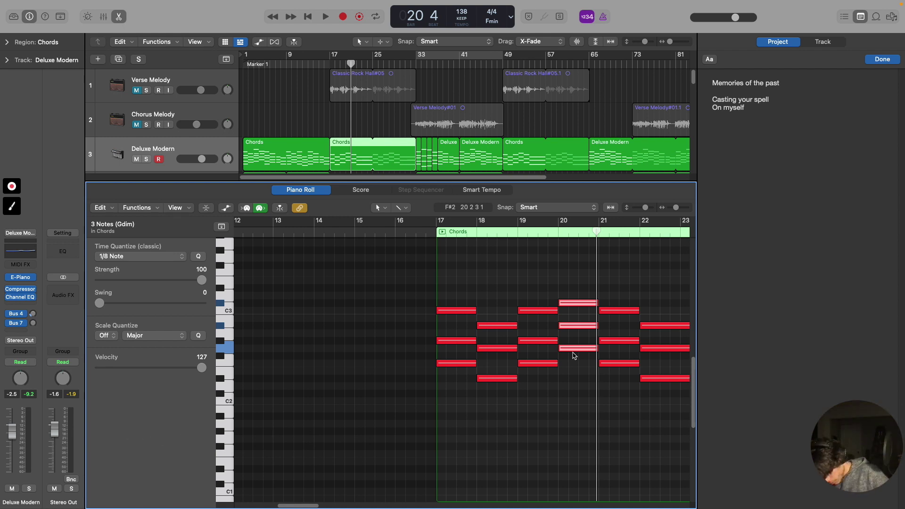
Step: Add the lines "Hasnt gone well" and "For me" below "On myself" in the project notes
type("Its not going well For me")
type("Hasnt")
key("BackSpace")
key("BackSpace")
key("BackSpace")
type("ne")
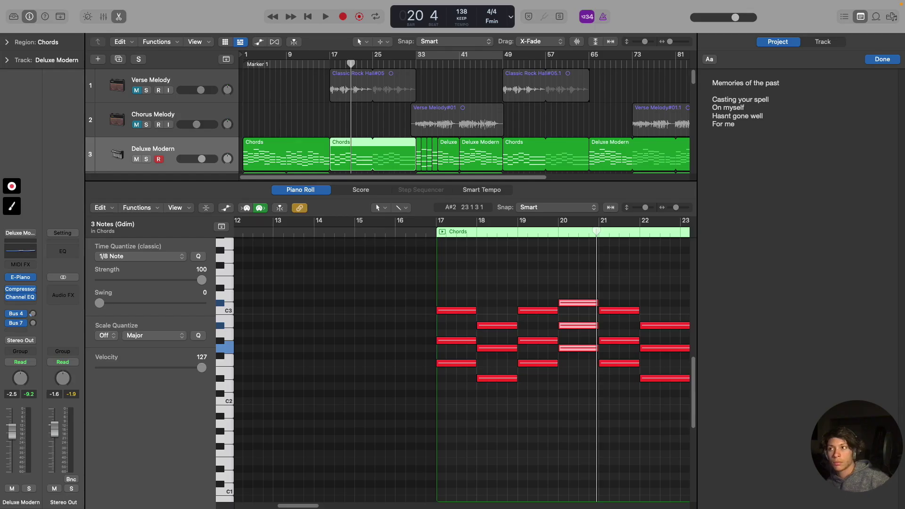
left_click(743, 136)
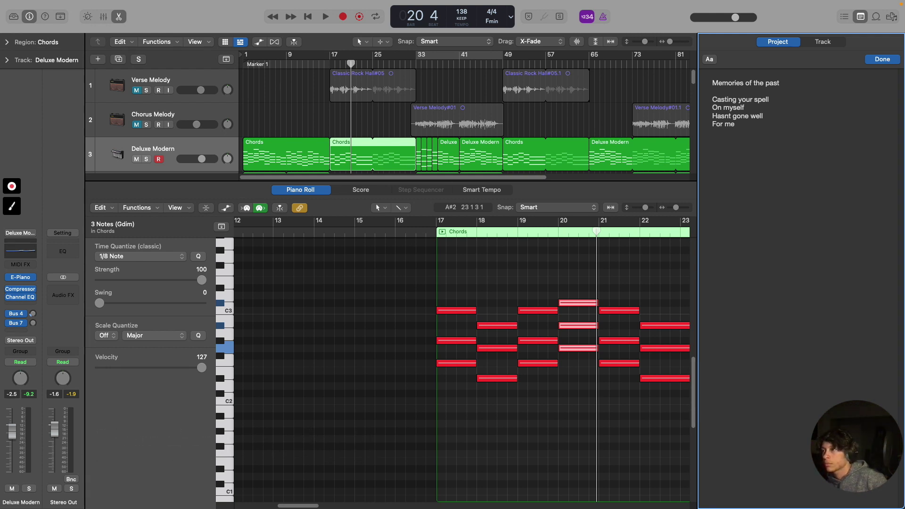
Step: Open the Deluxe Modern region at bar 33 in the Piano Roll and step through its chords
left_click(431, 155)
left_click(449, 289)
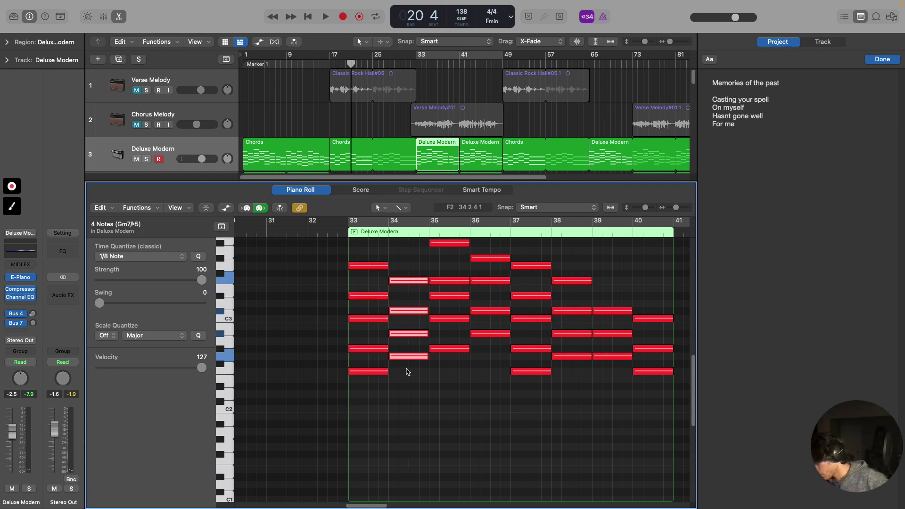
key("Right")
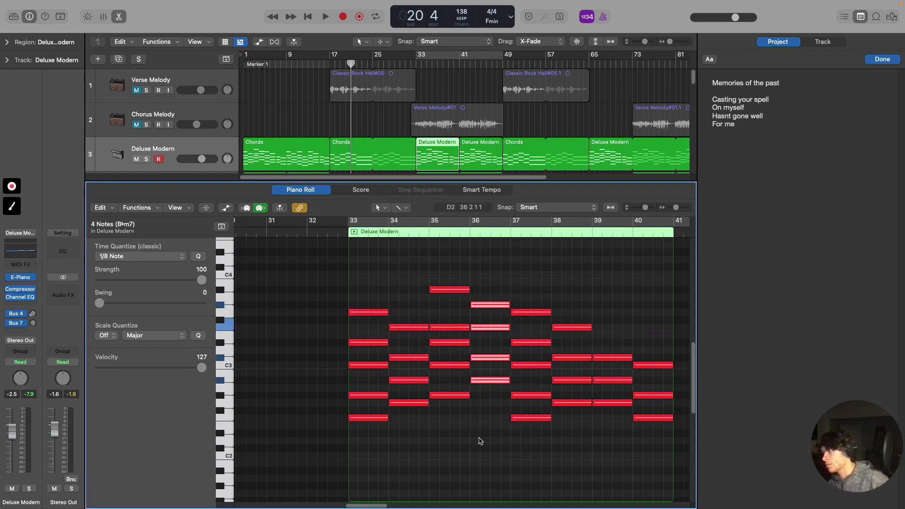
left_click(627, 427)
Step: Play the verse briefly from about bar 17, and add "Reminds me of the bells" and "You promised to take me to" below "For me"
key("space")
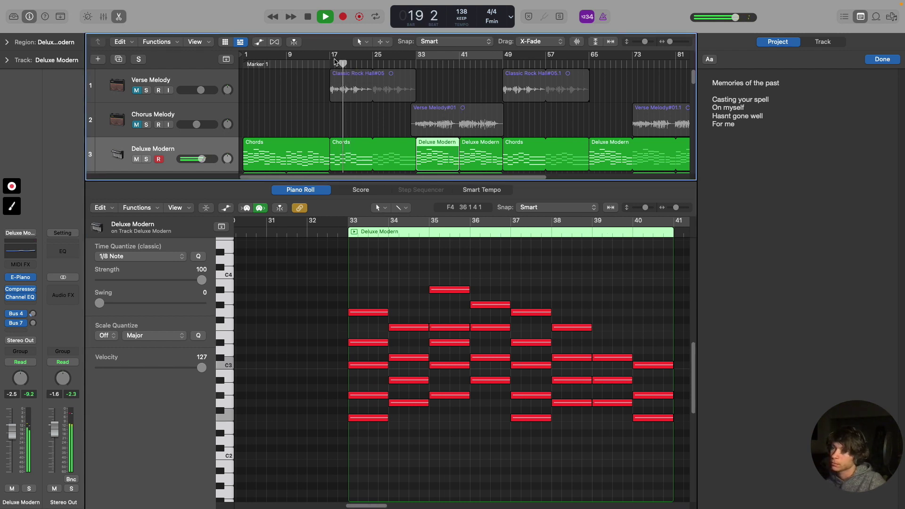
left_click(762, 140)
left_click(783, 138)
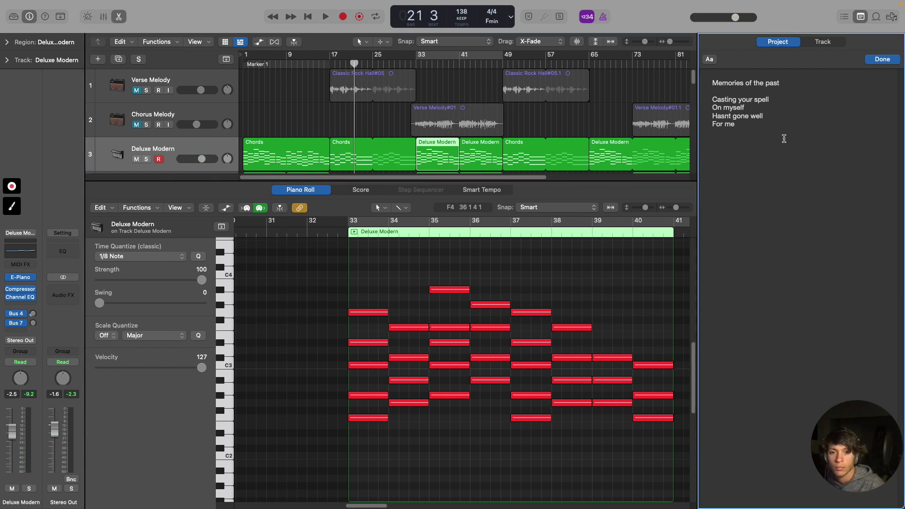
type("Reminds me of the bells")
key("Return")
type("You promised to take me to")
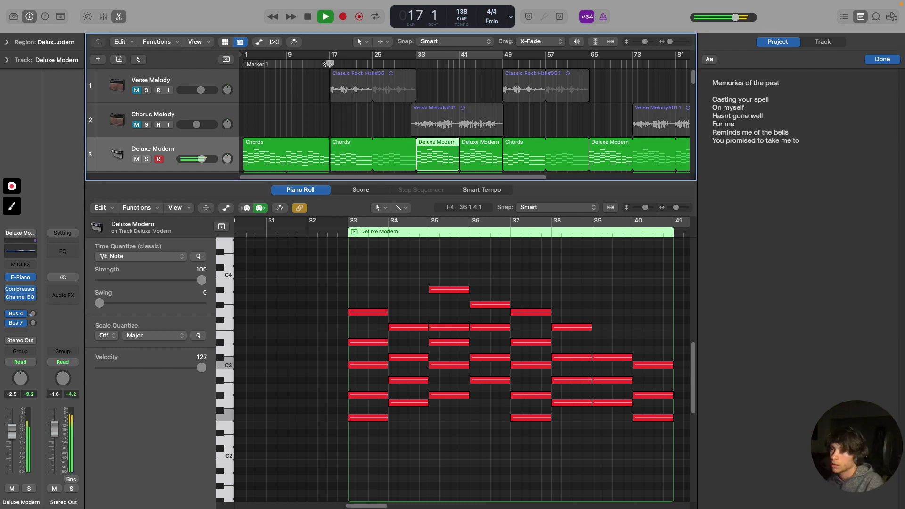
Step: Replay the verse up to bar 25, and start a new stanza in the notes with "Sweet like salt" and "Bitter like dreams"
key("space")
left_click(841, 161)
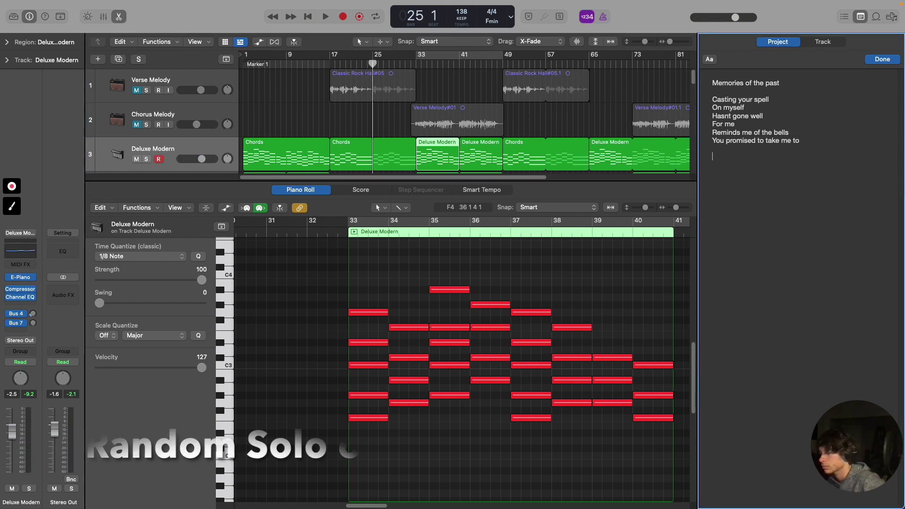
key("Return")
key("Return")
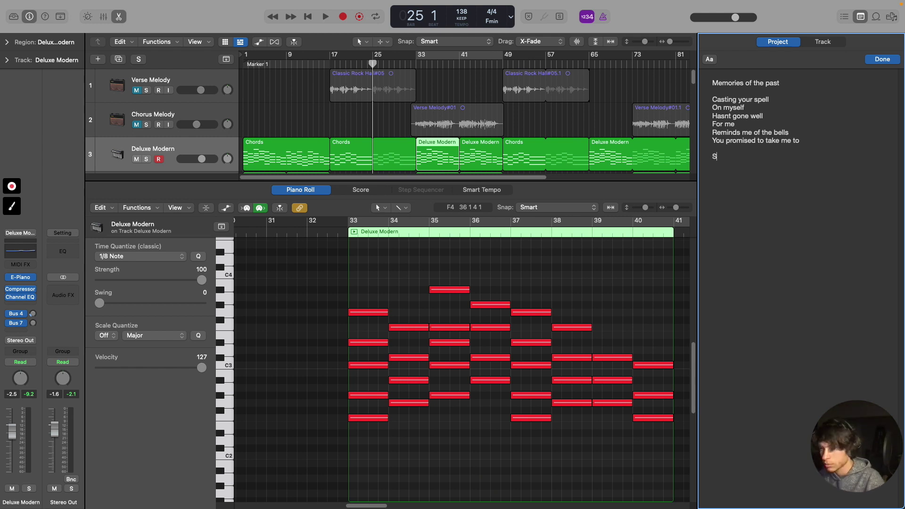
type("Sweet like salt")
key("Return")
type("Bitter like")
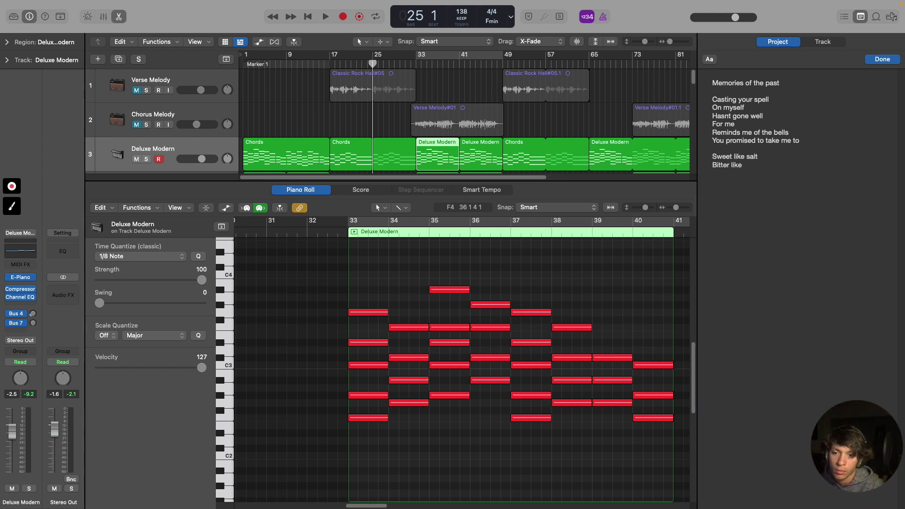
left_click(760, 166)
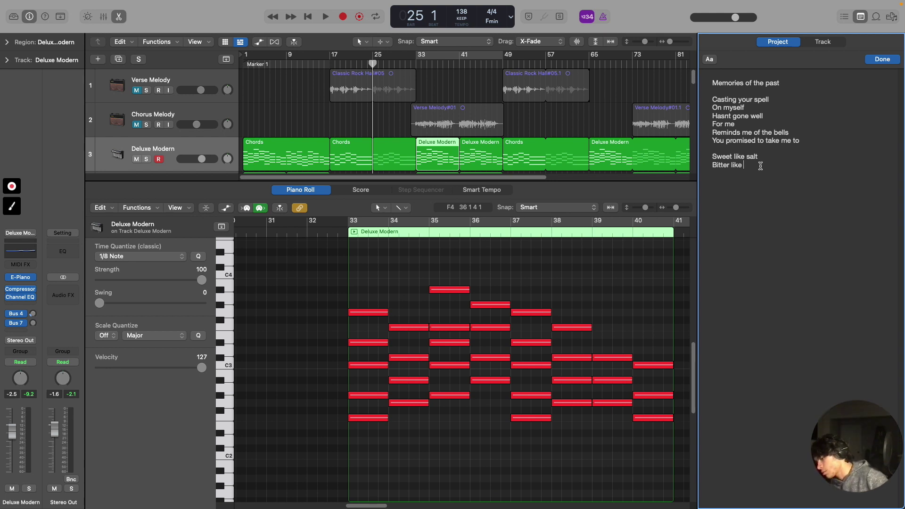
type("dreams")
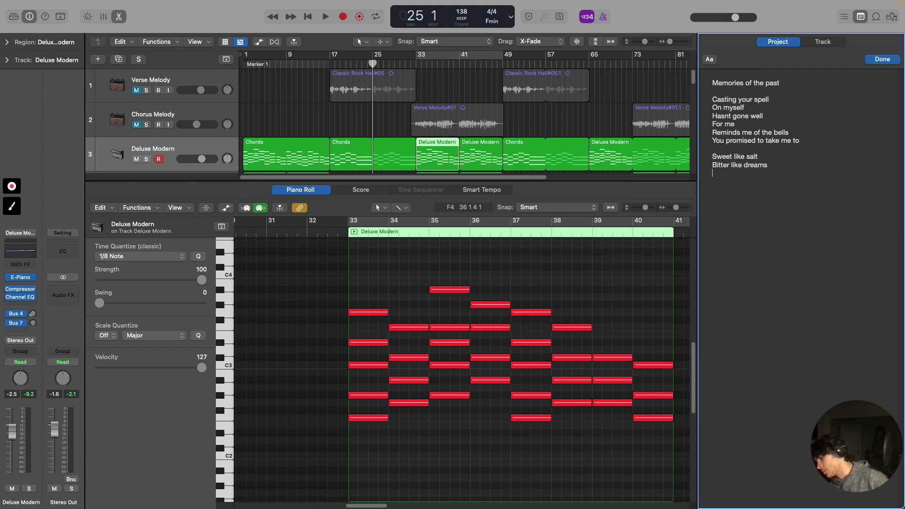
Step: Play on from about bar 25, and add "I miss the days when we're all kings" and "(But even the king gets beaten by the ace)"
double_click(369, 64)
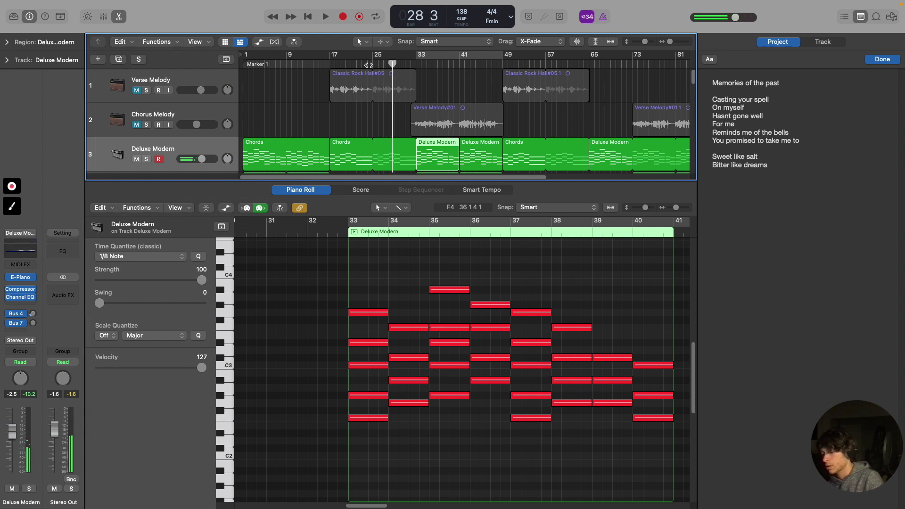
left_click(777, 198)
type("I miss the days when we're all kings")
key("Return")
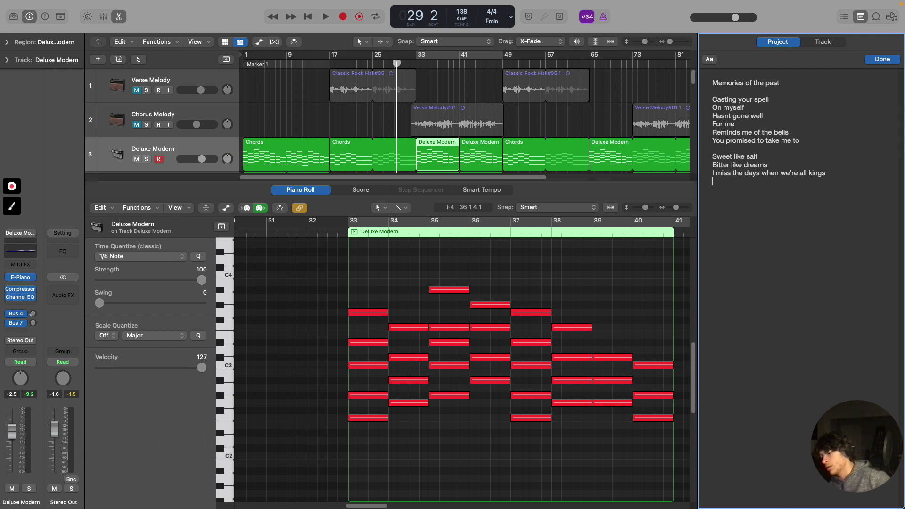
type("(But even the king gets beaten by the ace)")
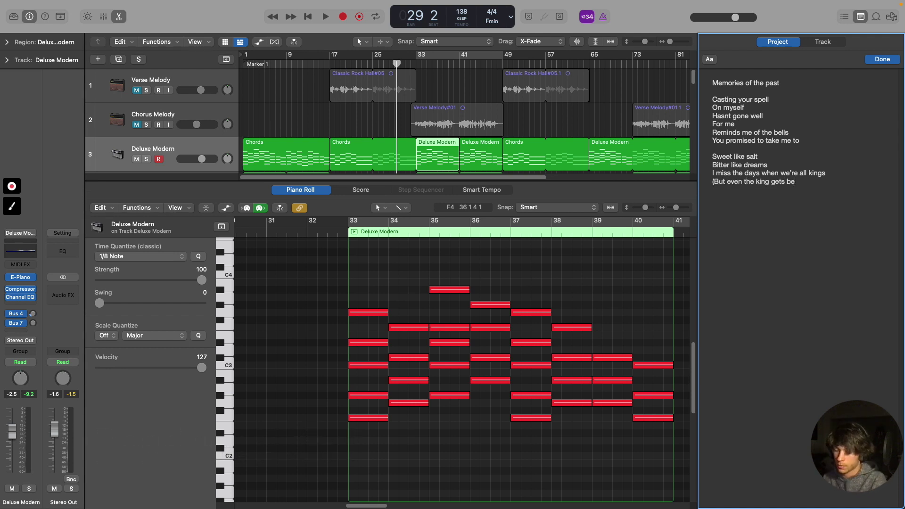
Step: Play the chorus, and write a new stanza of "AAAA" and eight "AAA" placeholder lines, ending with "The best we can do is" and "Walk away"
left_click(373, 123)
key("space")
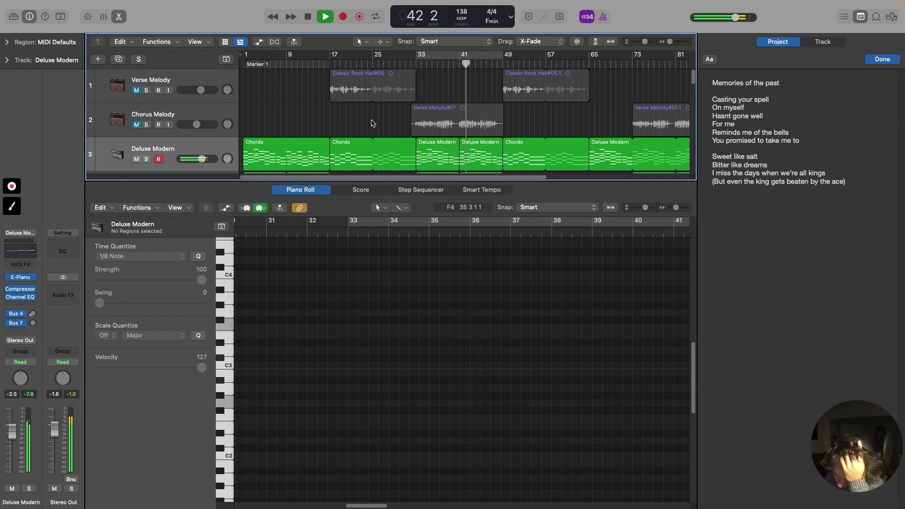
left_click(717, 219)
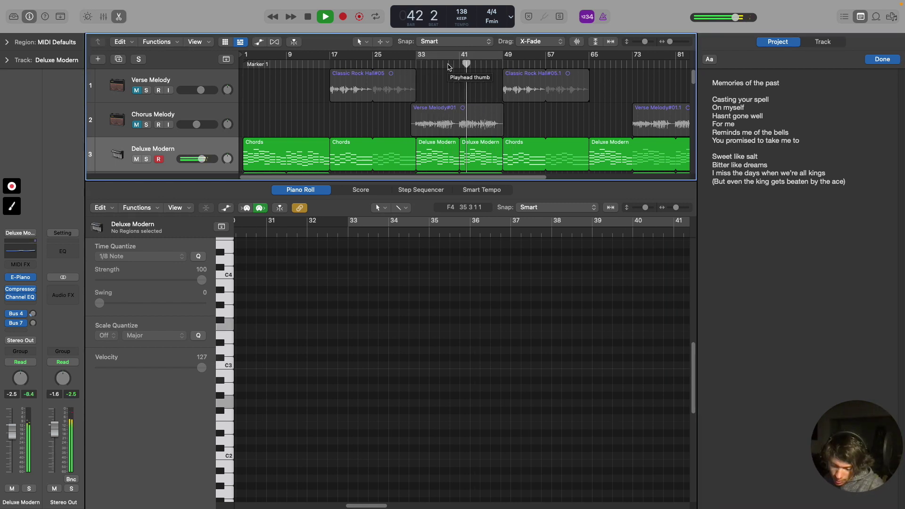
type("AAAA AAA AAA AAA AAA AAA AAA AAA AAA")
type("The best we can do is Walk away")
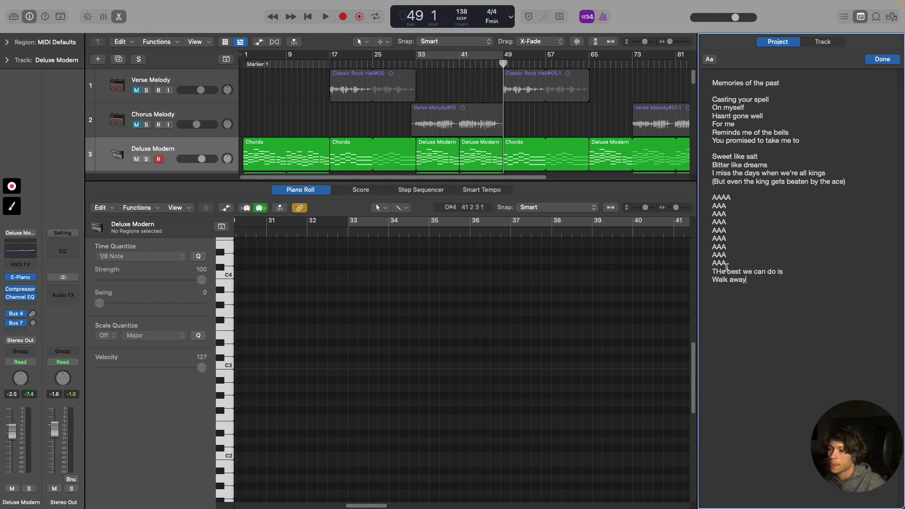
Step: Review the two verse stanzas in the project notes by highlighting their lines, from "Casting your spell" to the bracketed king and ace line
left_click_drag(712, 97, 825, 143)
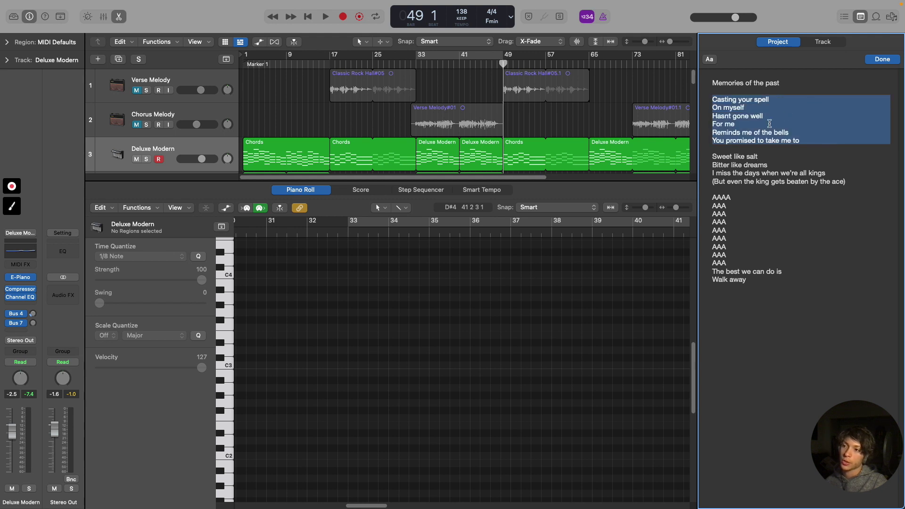
left_click_drag(715, 157, 692, 185)
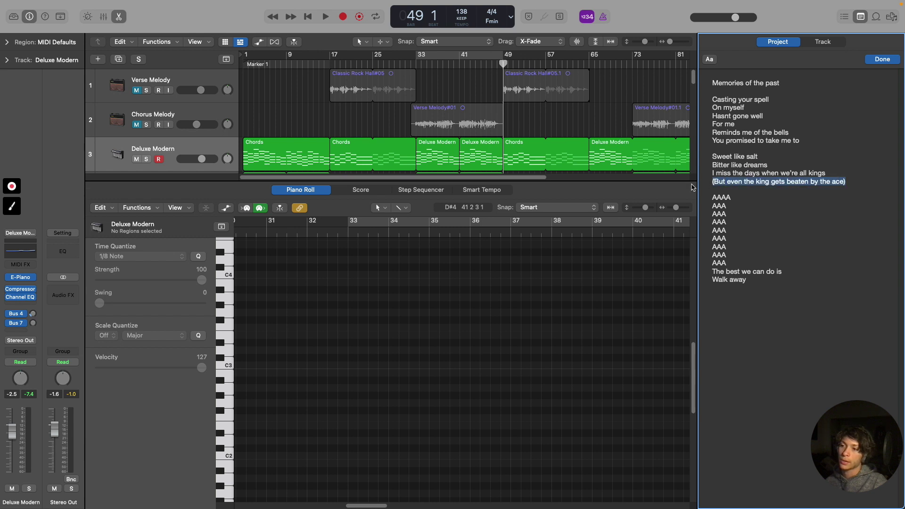
left_click(810, 167)
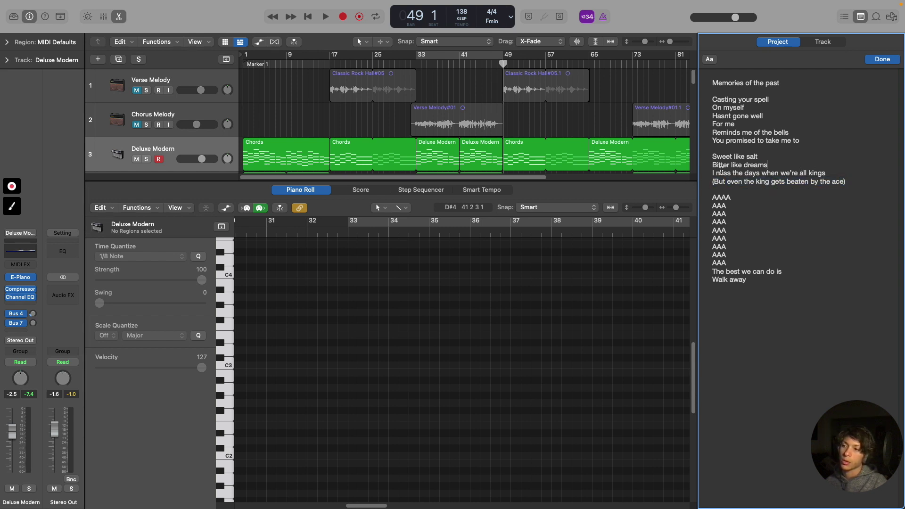
left_click_drag(711, 157, 761, 161)
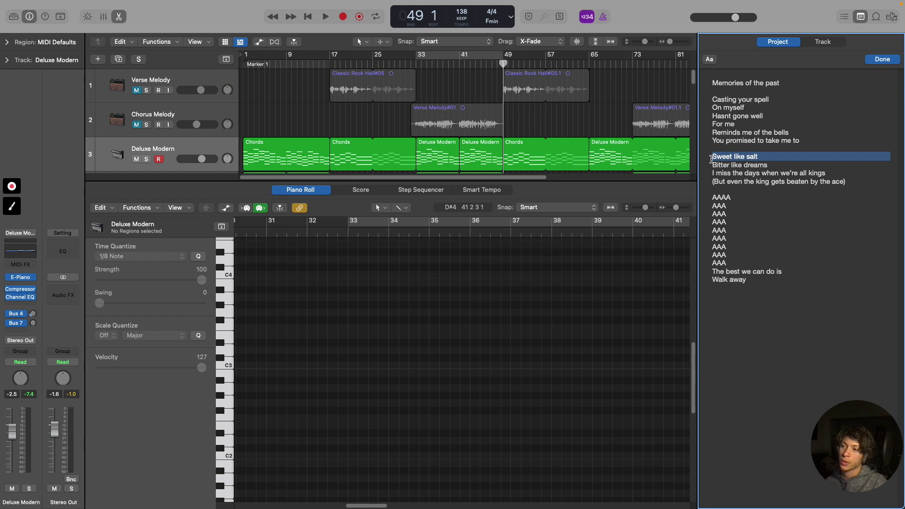
left_click(775, 165)
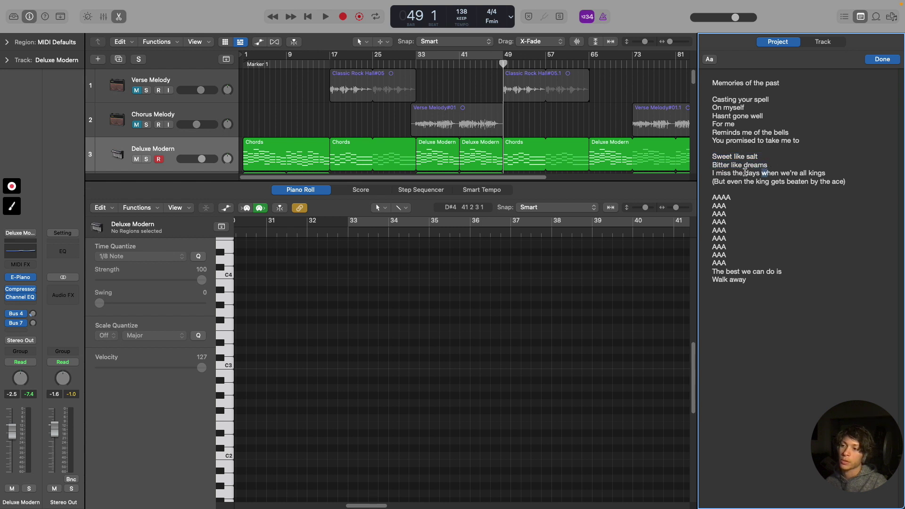
left_click_drag(712, 173, 834, 173)
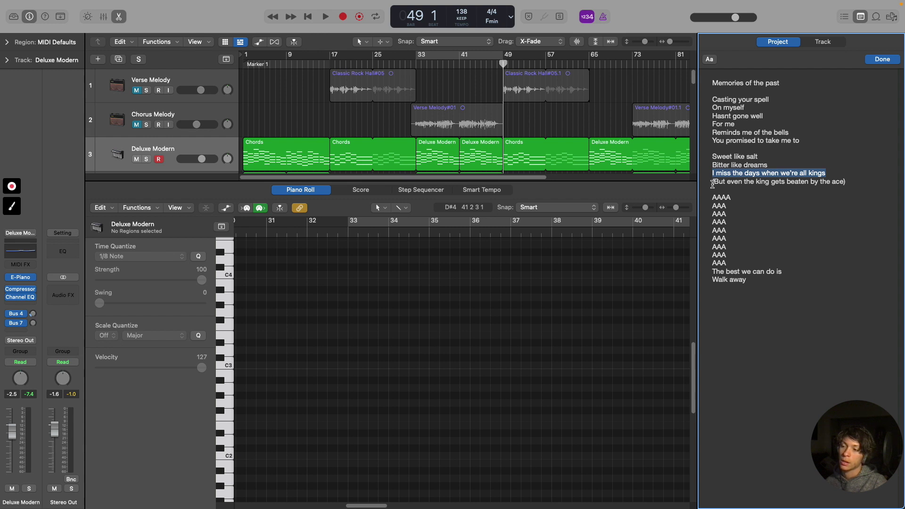
left_click_drag(712, 182, 843, 182)
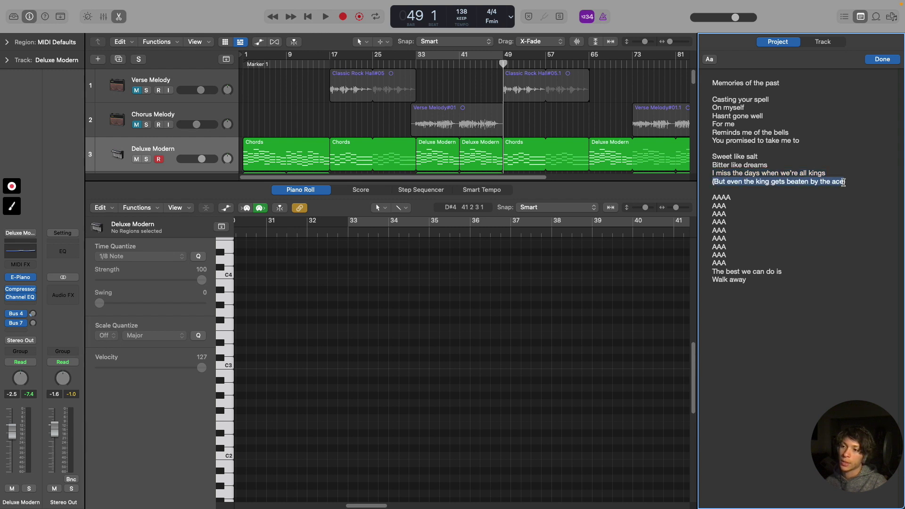
left_click(849, 187)
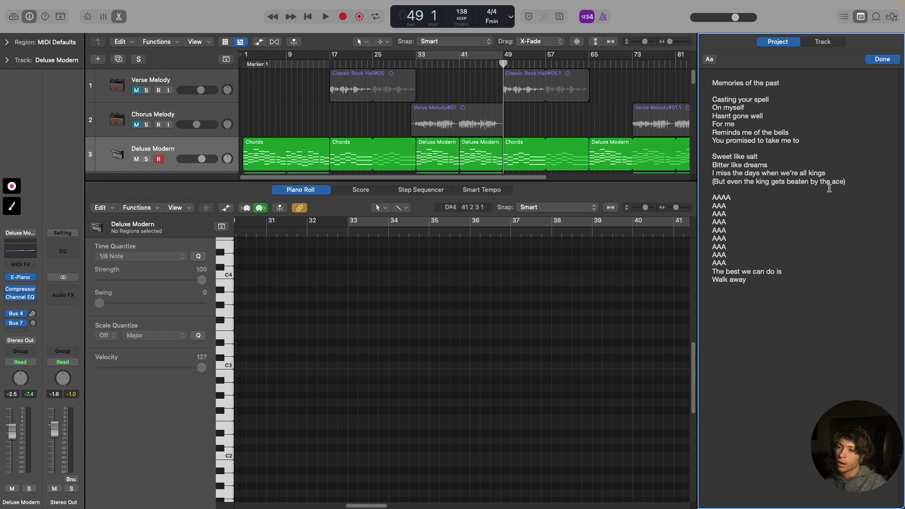
left_click_drag(849, 182, 713, 180)
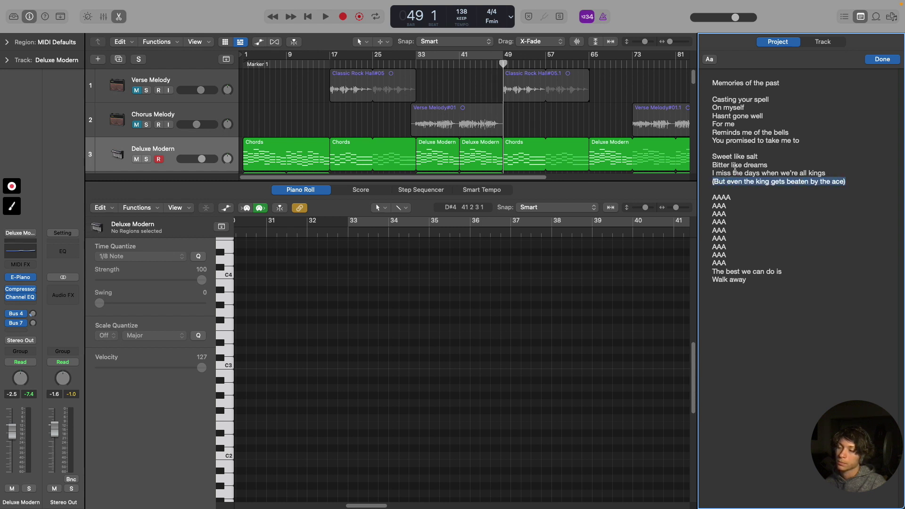
left_click(750, 166)
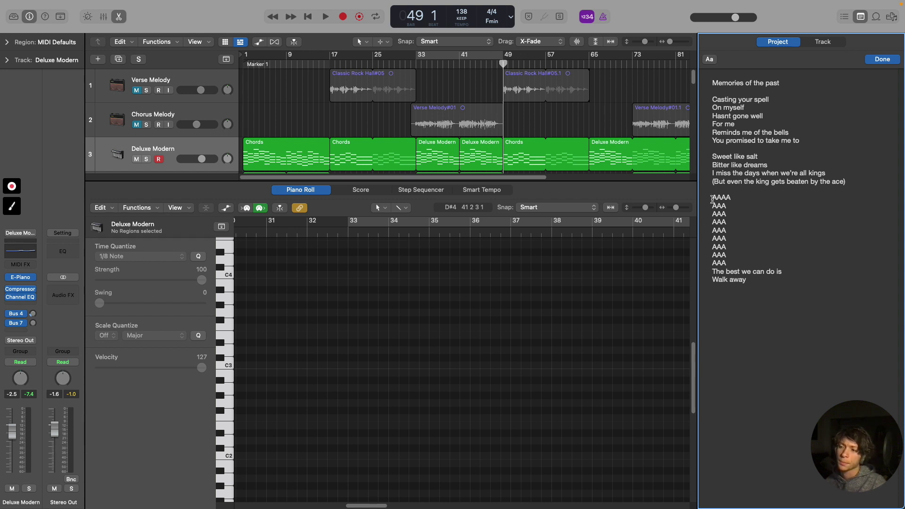
Step: Highlight the closing chorus lines "The best we can do is" and "Walk away" to review them
left_click_drag(711, 272, 836, 280)
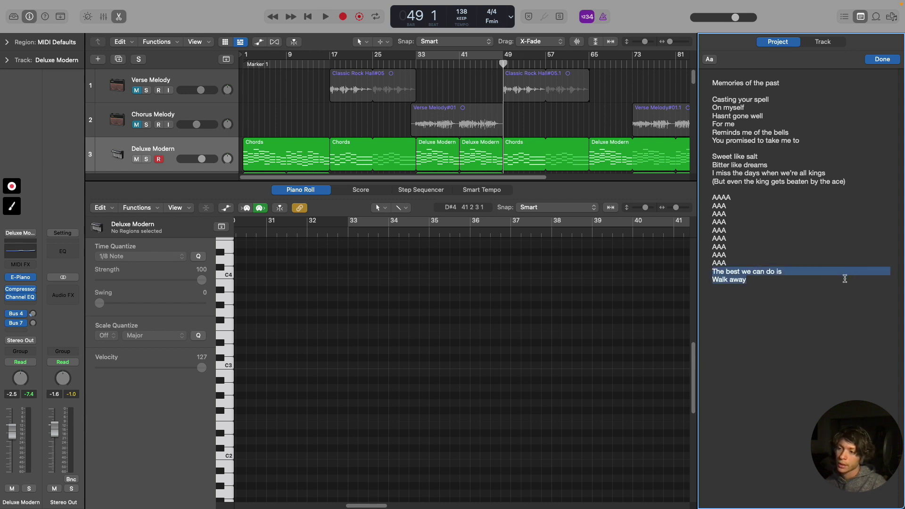
left_click(751, 280)
left_click_drag(751, 279, 713, 272)
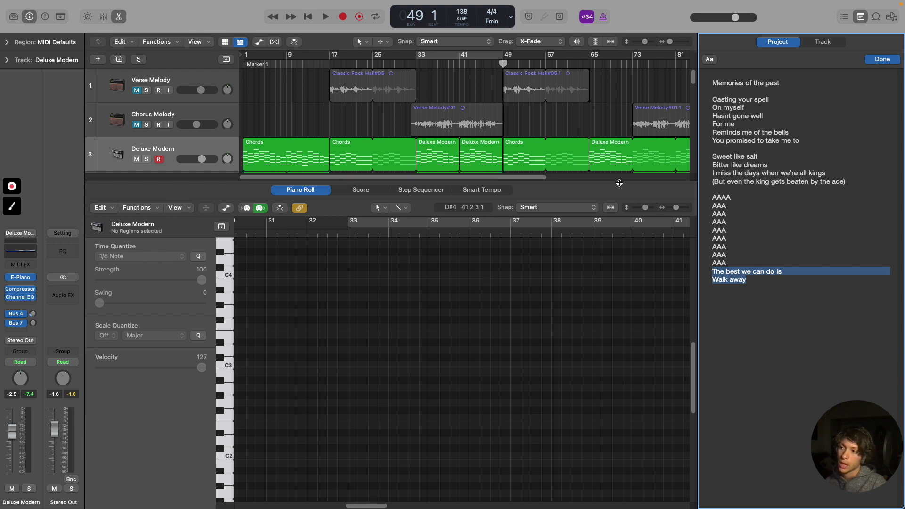
Step: Finish editing the project notes, close the Piano Roll, and collapse the Hall track stack
left_click(886, 64)
left_click_drag(686, 179, 665, 494)
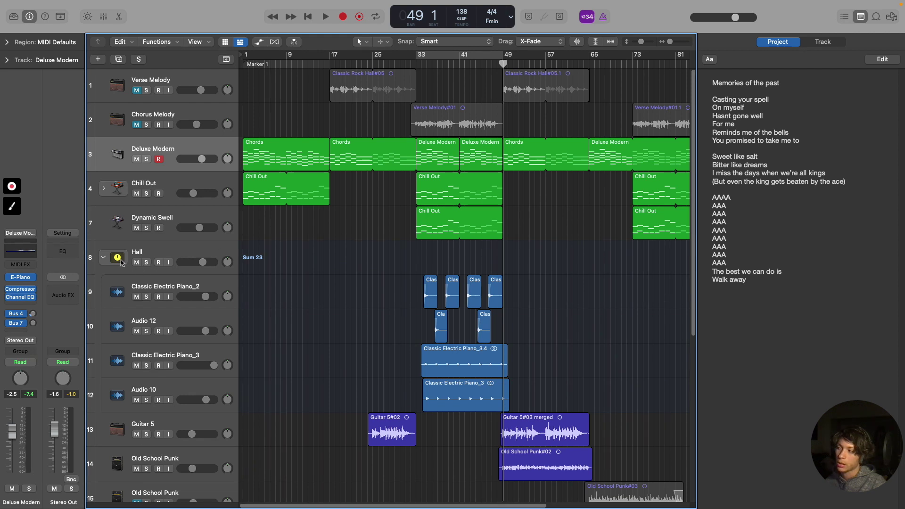
left_click(103, 257)
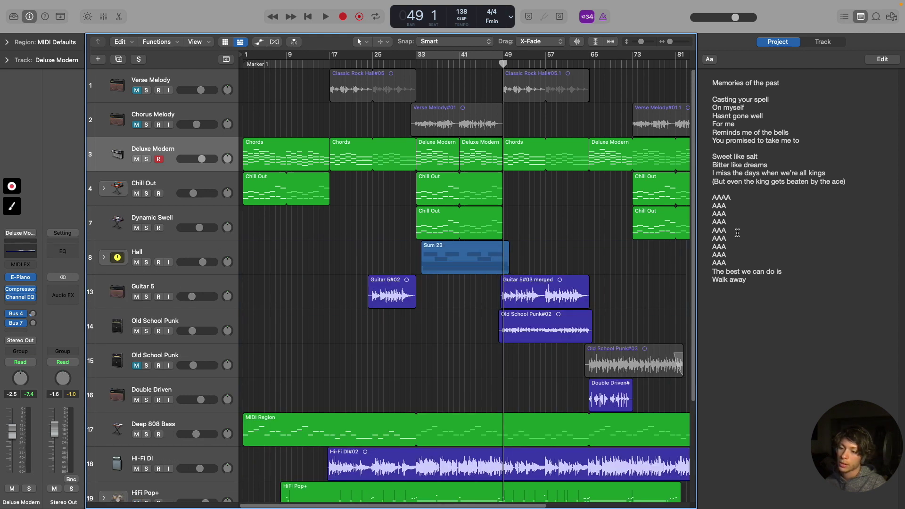
left_click(779, 288)
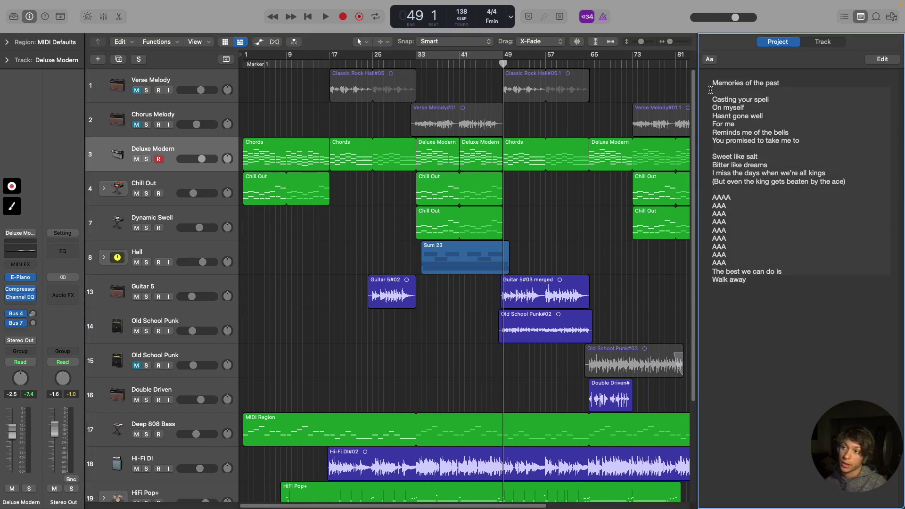